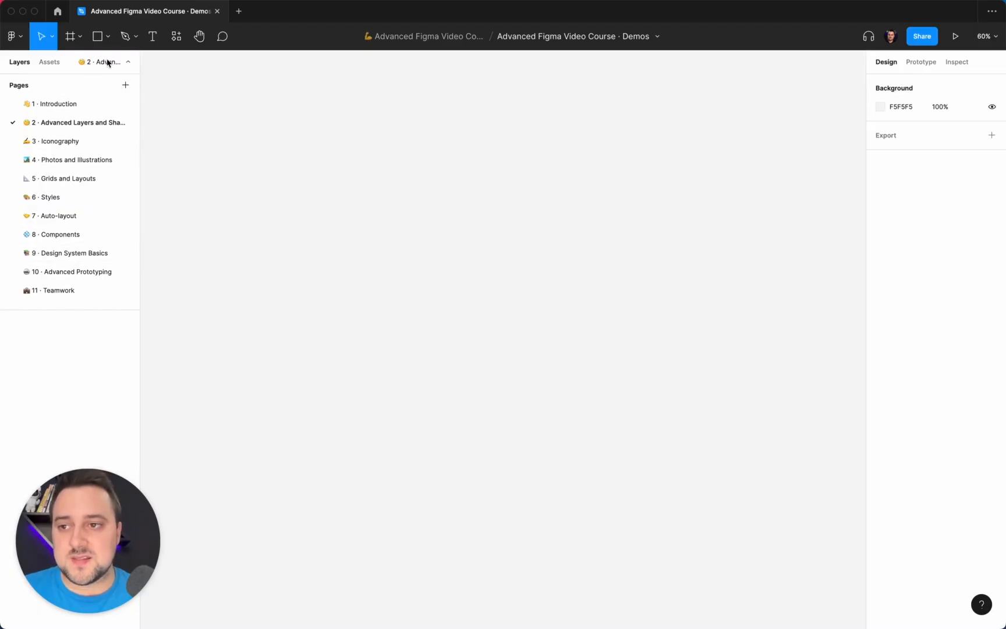
click(108, 62)
click(102, 64)
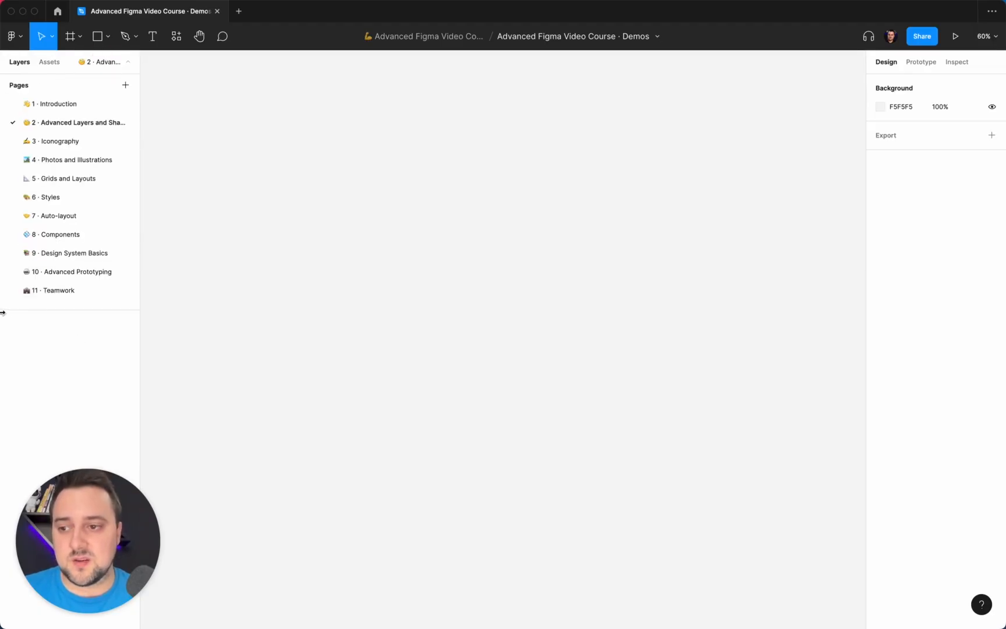
click(101, 64)
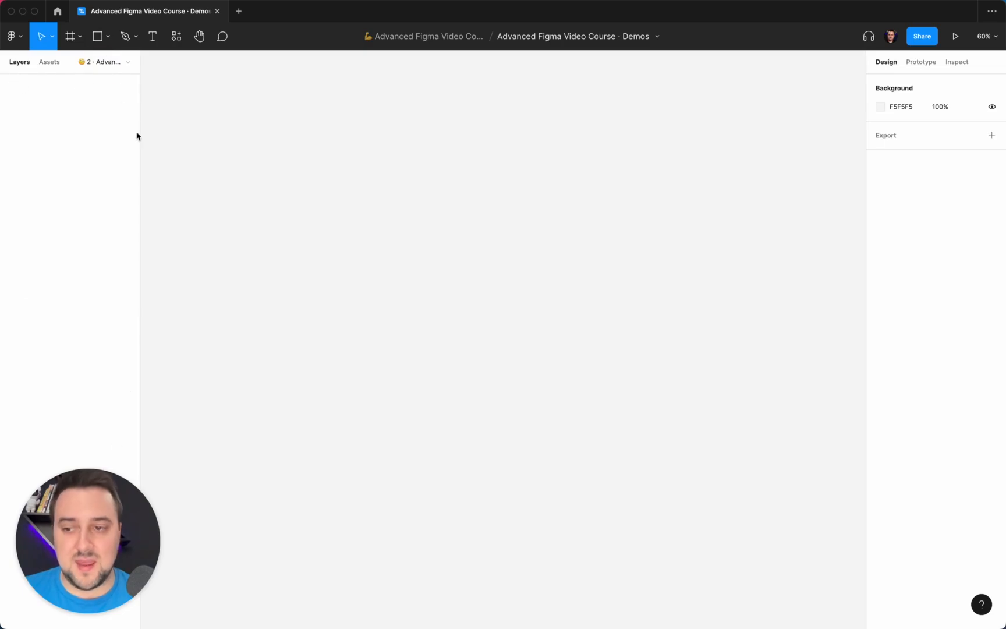
click(99, 68)
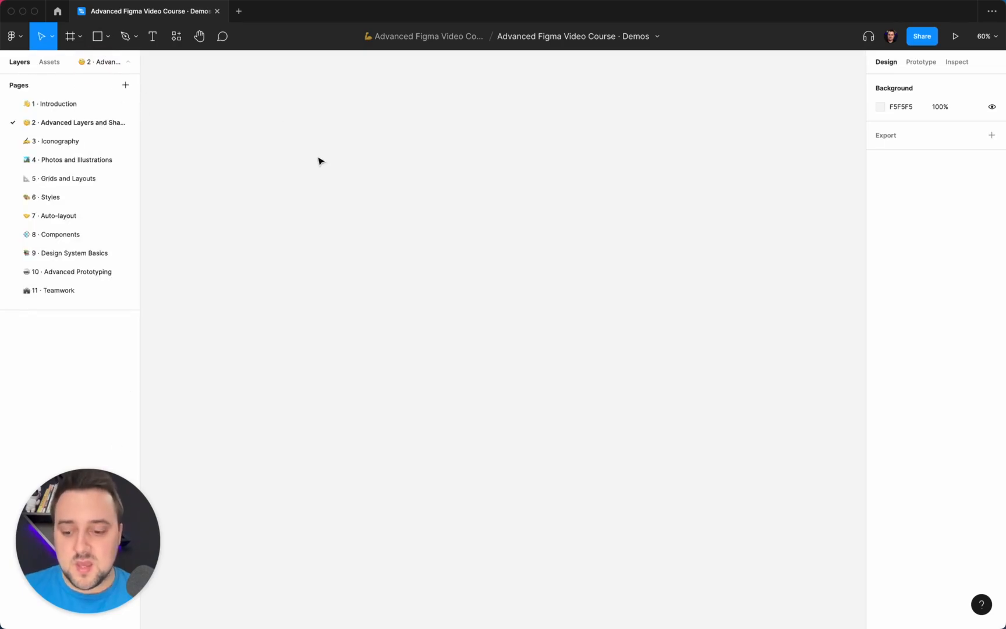
- Draw a 550 × 550 rectangle on the empty canvas and a 927 × 927 frame beside it
key(r)
drag(309, 129, 500, 320)
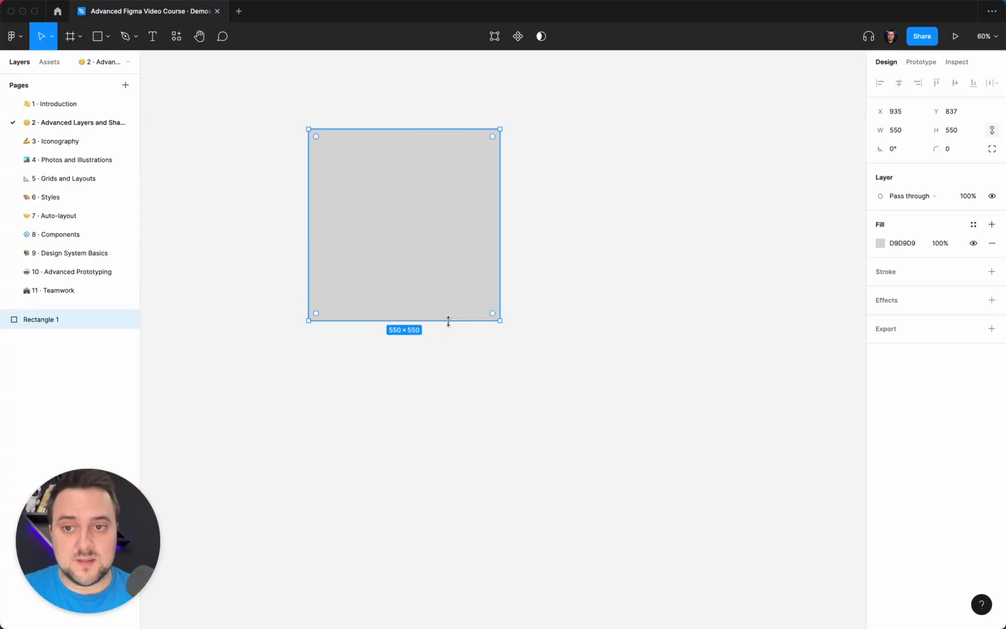
click(531, 304)
key(f)
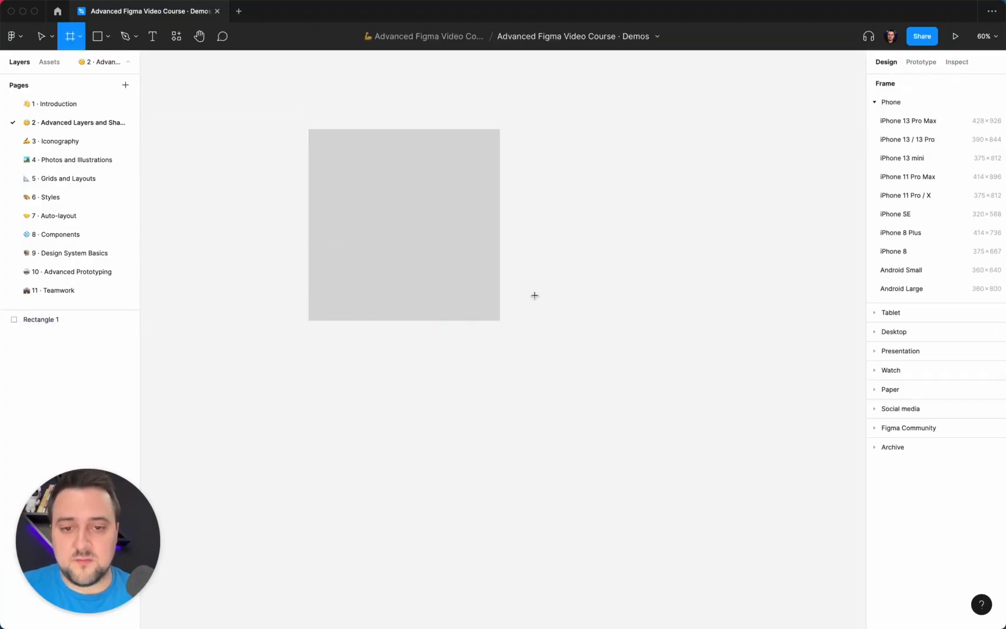
drag(520, 149, 721, 472)
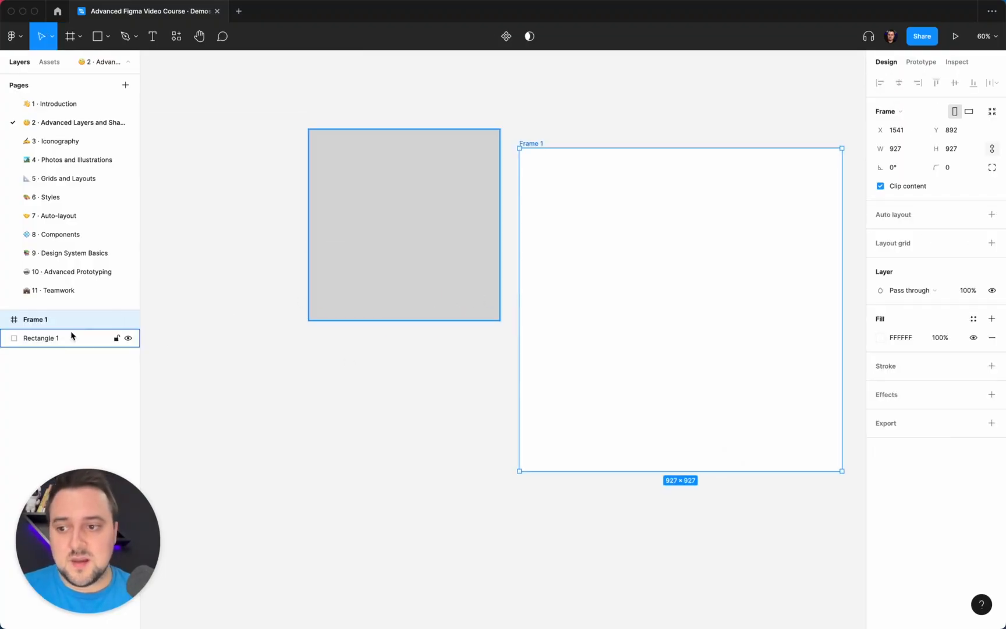
click(23, 337)
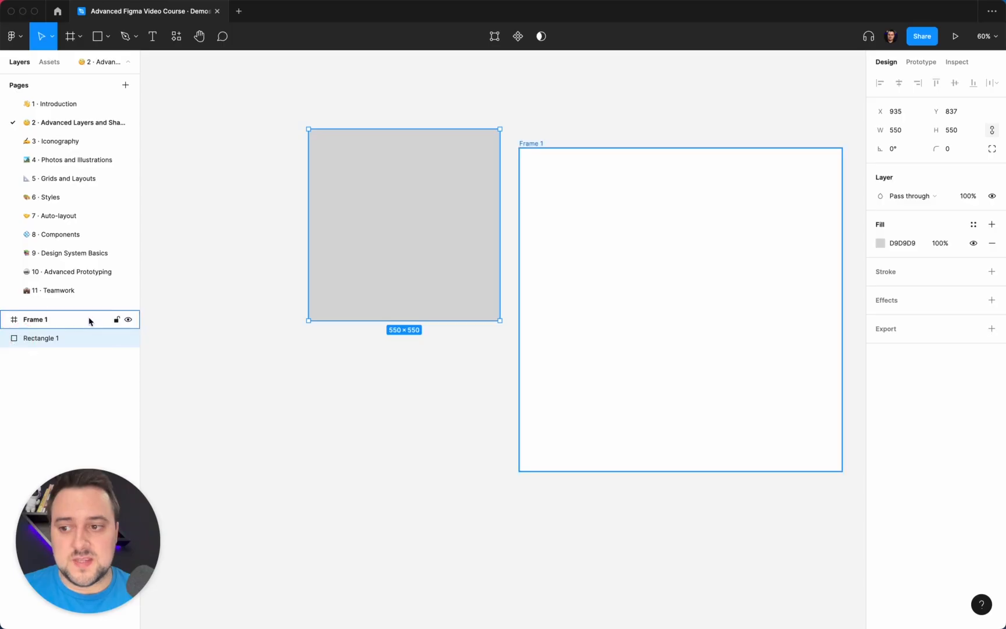
- Delete the white frame and the grey rectangle from the canvas
click(562, 326)
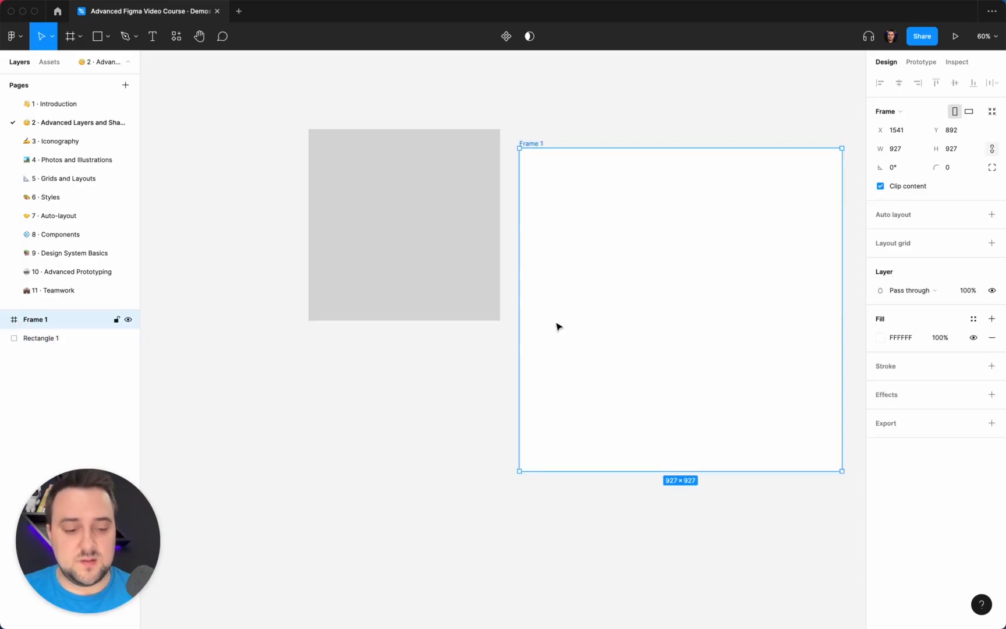
key(Delete)
click(467, 186)
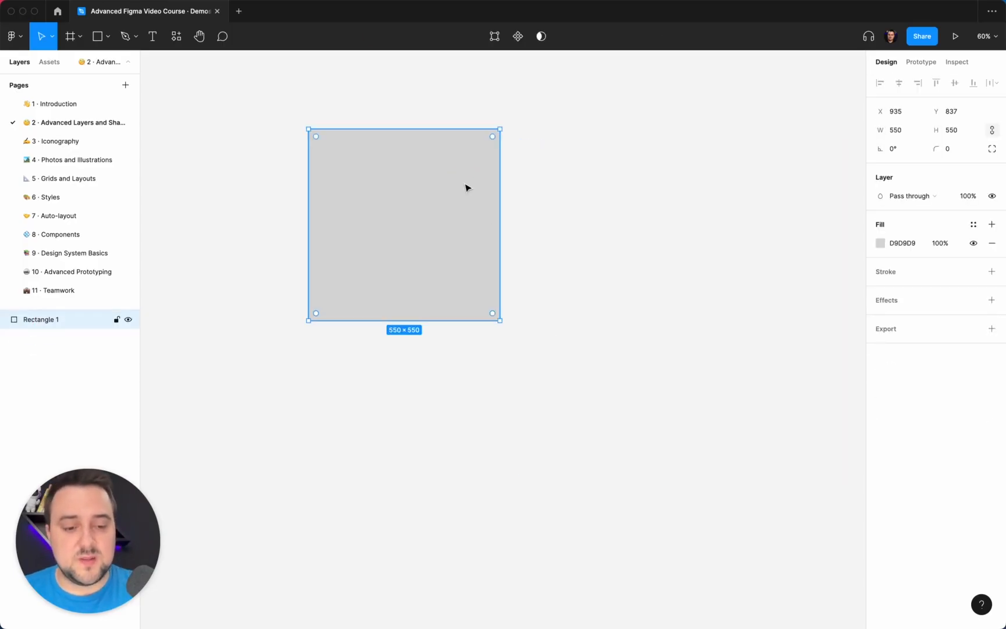
key(Delete)
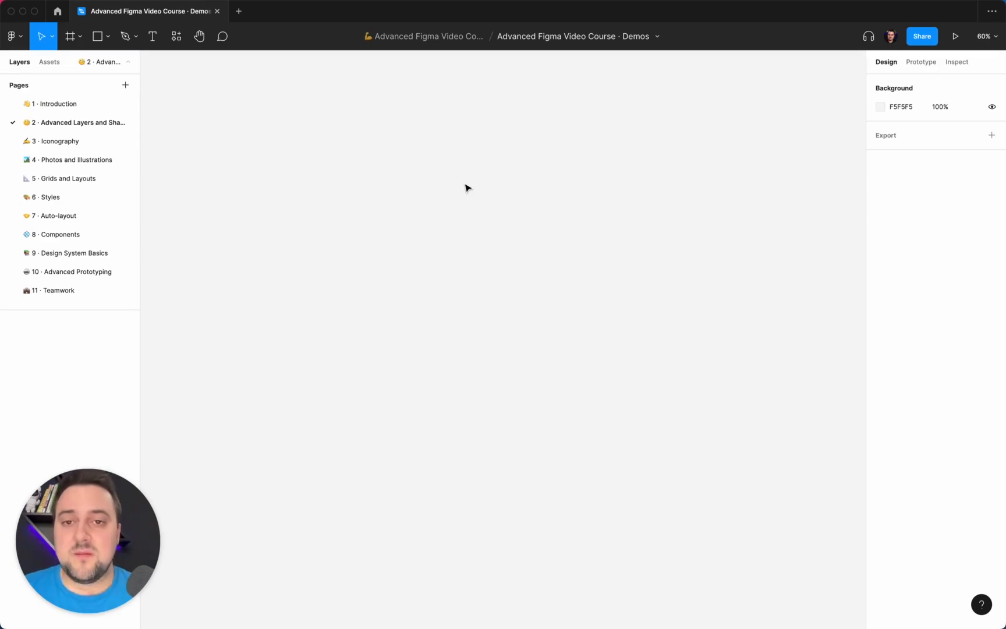
- Add a frame to the canvas using the iPhone 13 mini preset
click(436, 177)
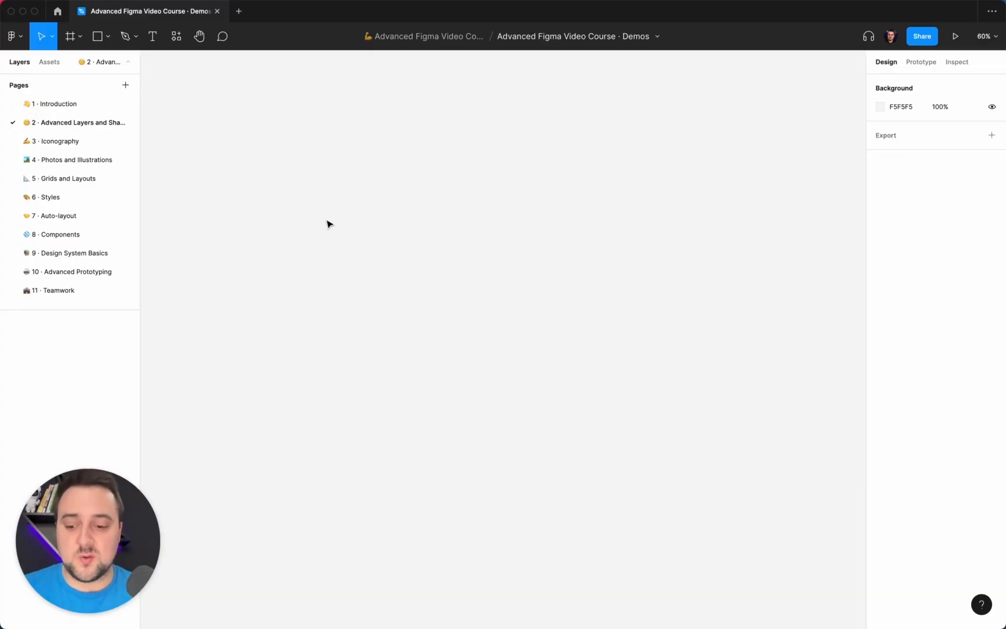
key(f)
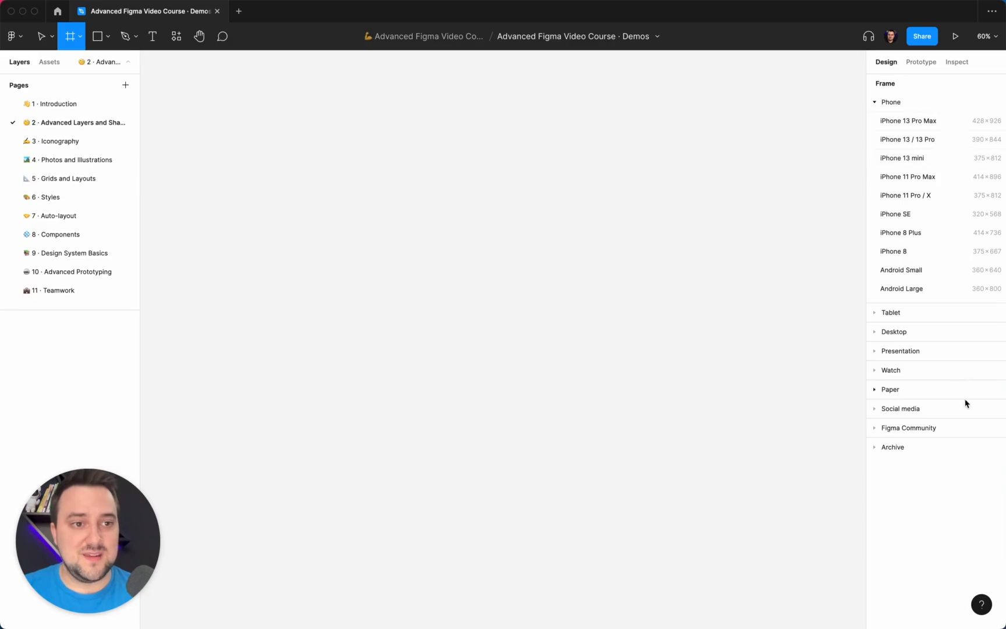
click(918, 158)
click(558, 188)
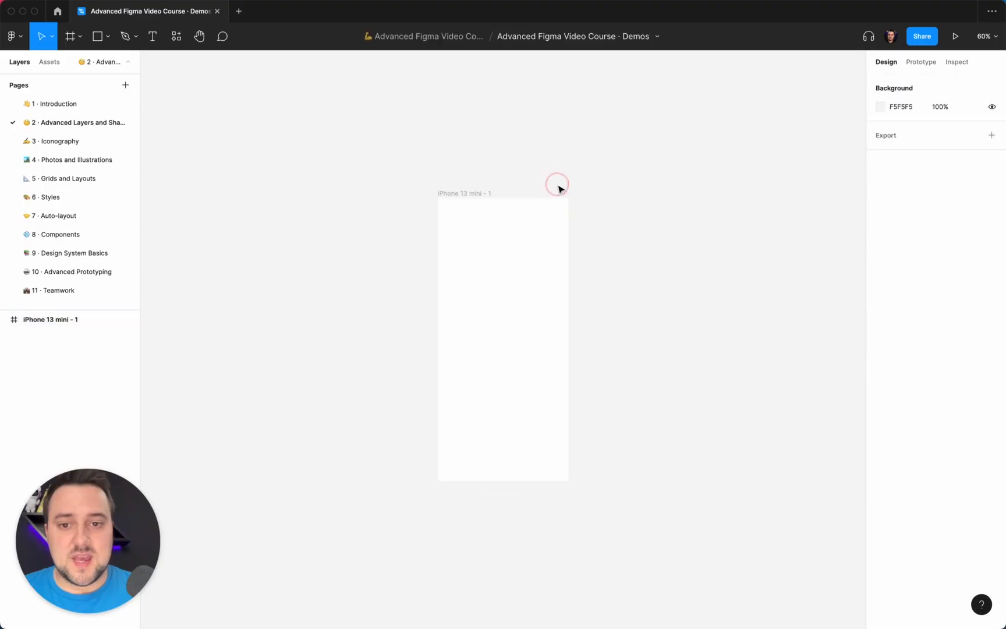
scroll(579, 257, right, 2)
scroll(579, 256, down, 1)
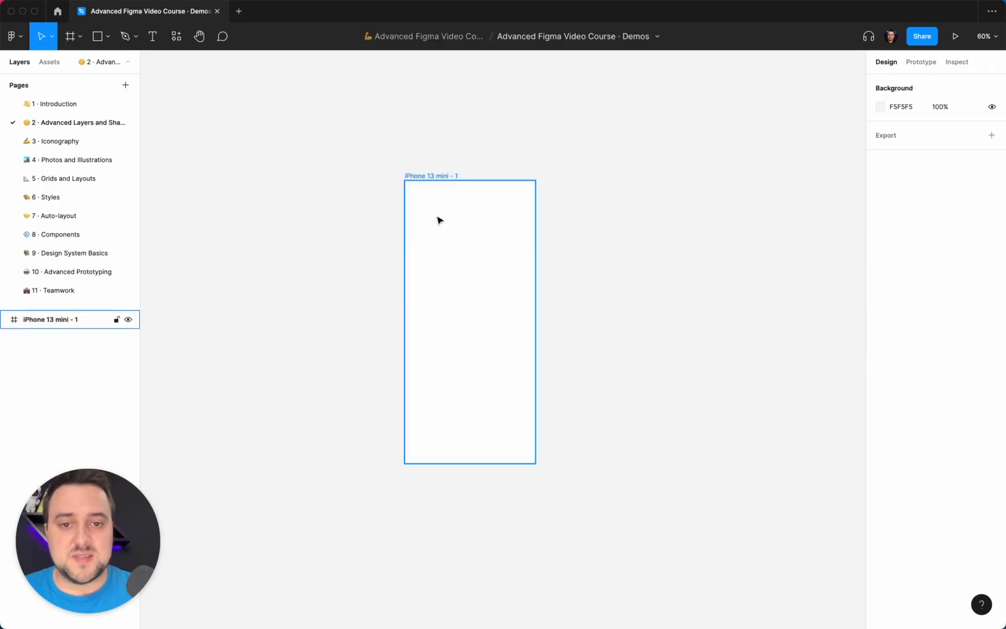
click(487, 241)
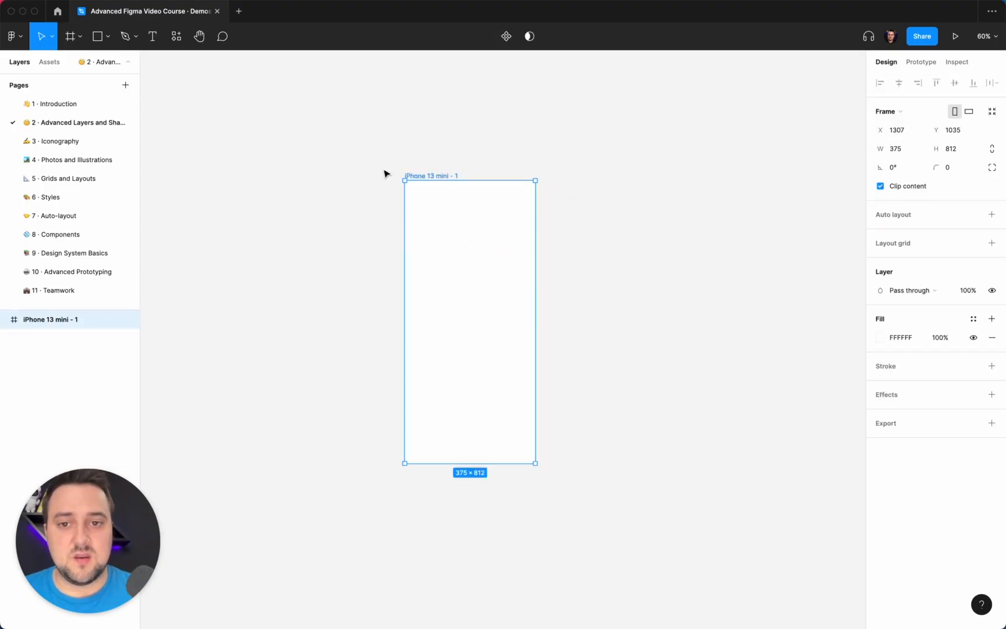
click(610, 250)
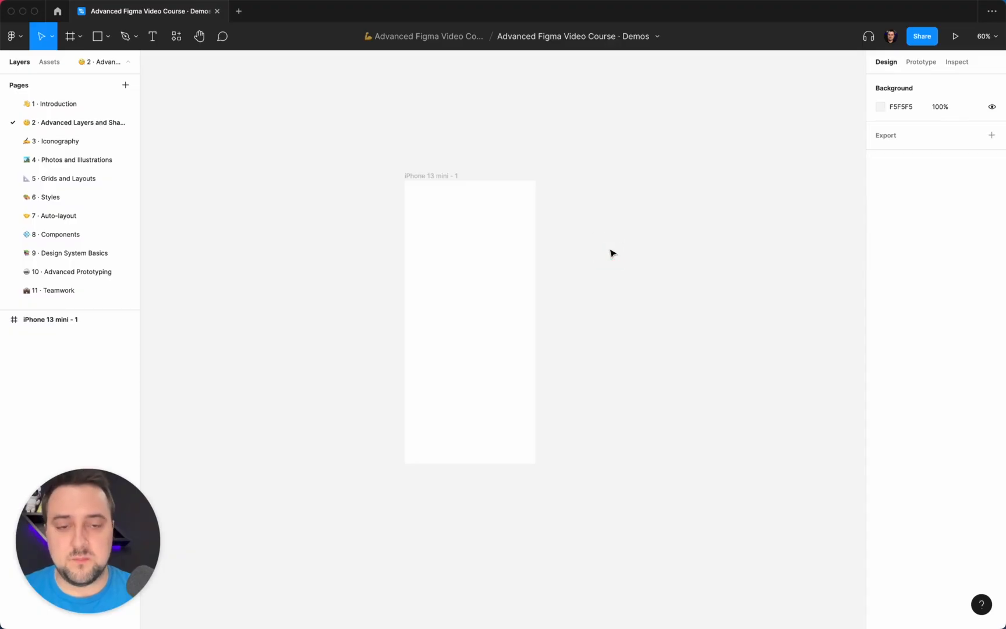
key(f)
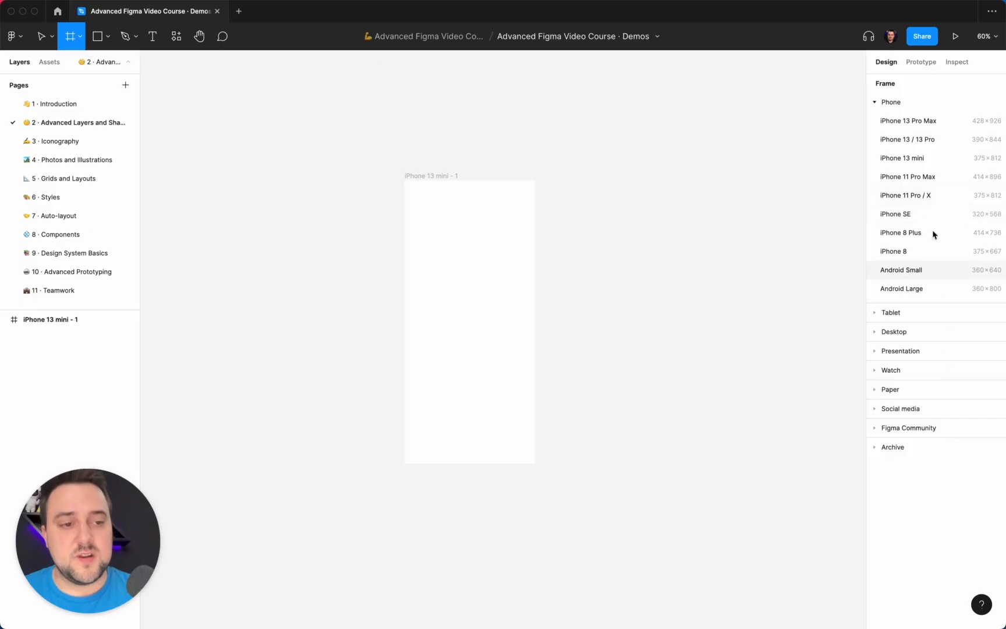
click(431, 161)
key(Delete)
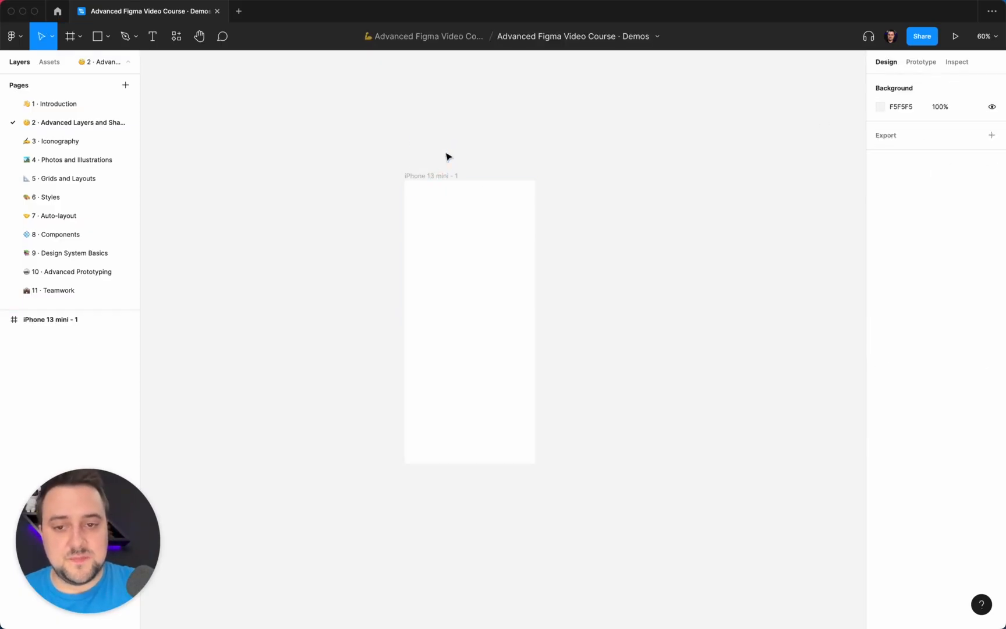
- Rename the phone frame as iPhone
click(440, 203)
double_click(429, 173)
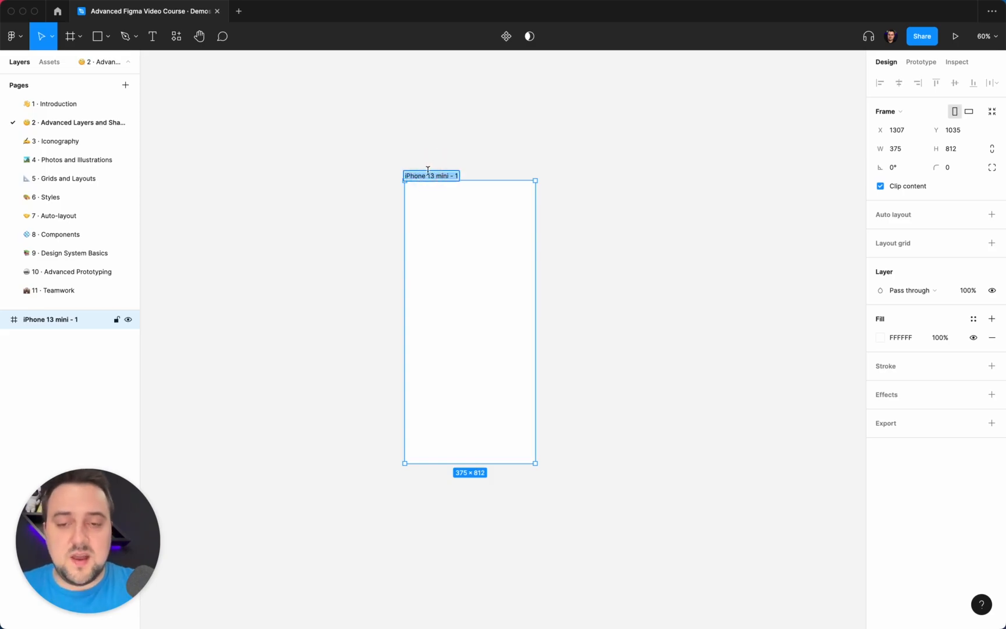
key(Right)
key(BackSpace)
key(BackSpace)
key(BackSpace)
key(BackSpace)
key(BackSpace)
key(BackSpace)
key(BackSpace)
key(BackSpace)
key(BackSpace)
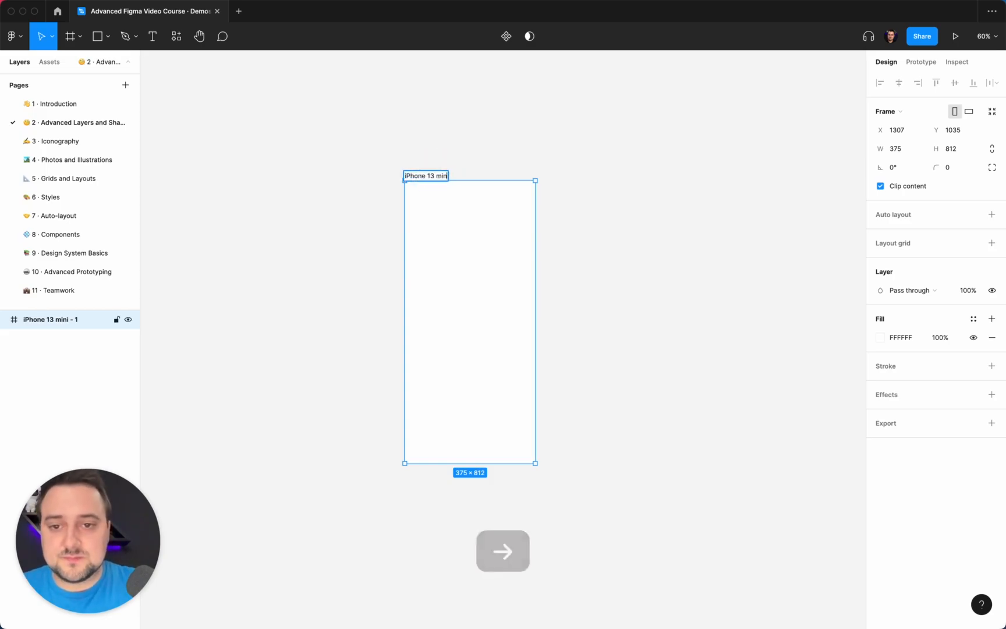
key(Return)
click(563, 151)
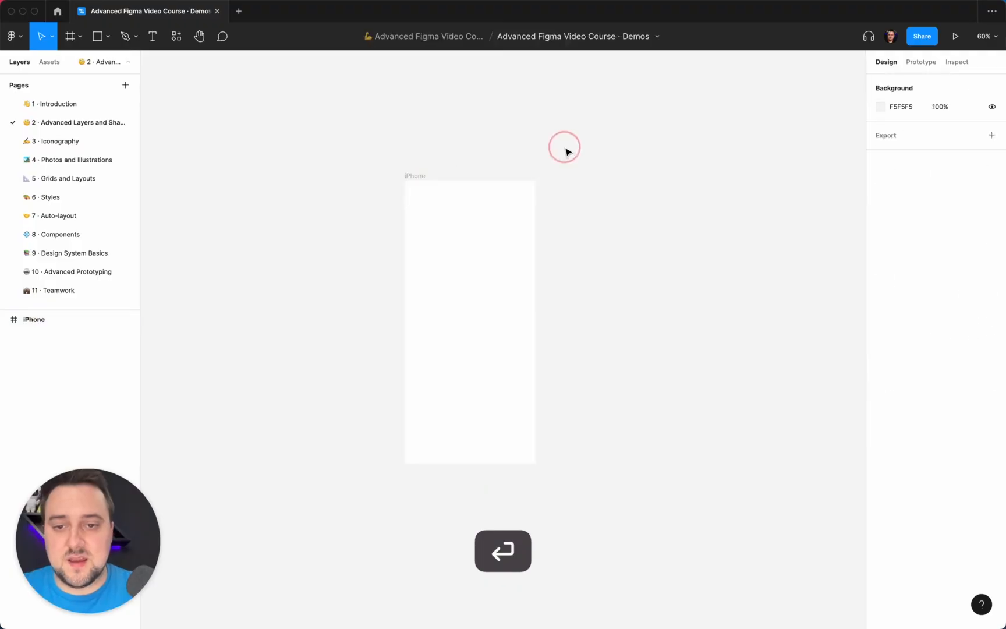
- Draw a nested frame about 219 × 149 near the upper end of the iPhone frame
key(shift+1)
click(450, 202)
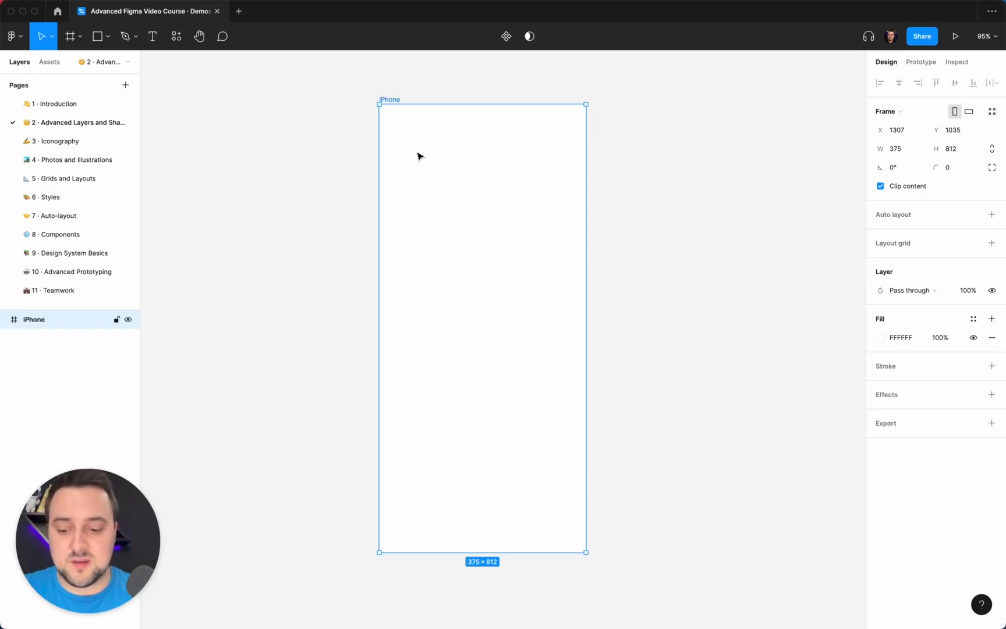
key(f)
drag(411, 136, 532, 217)
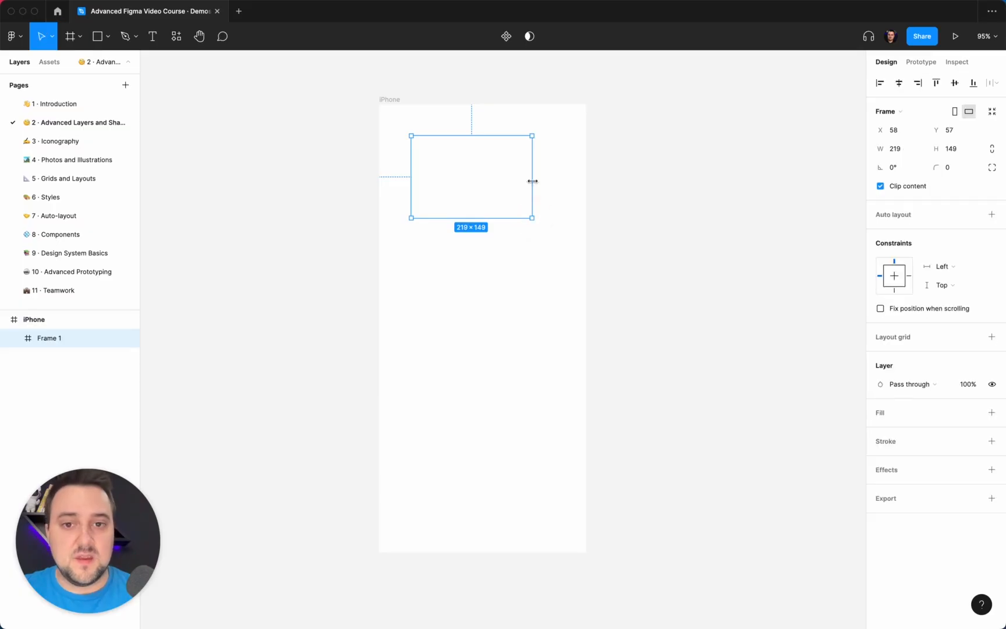
click(612, 234)
click(498, 184)
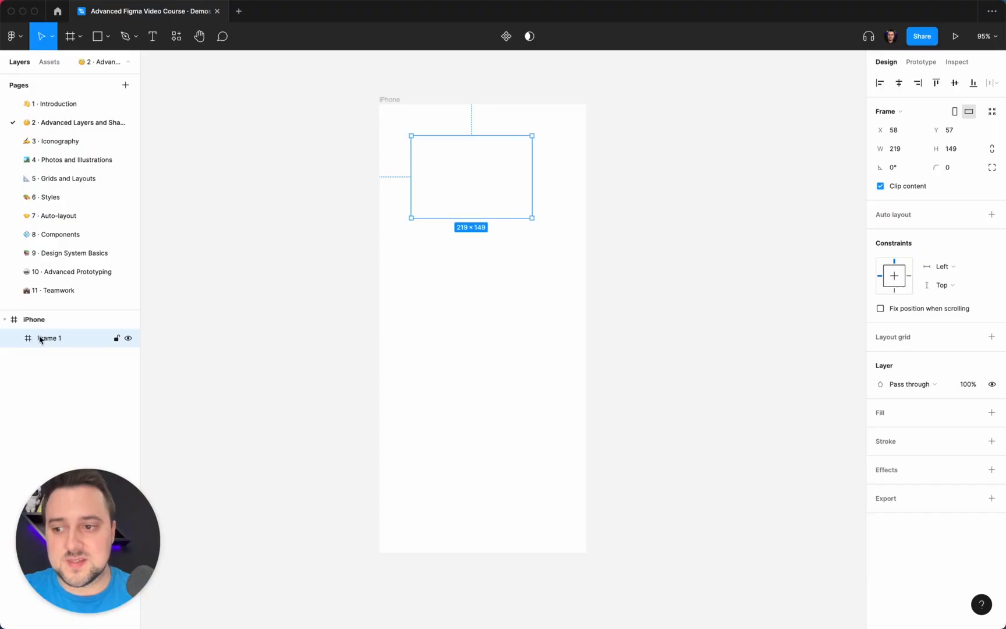
click(511, 181)
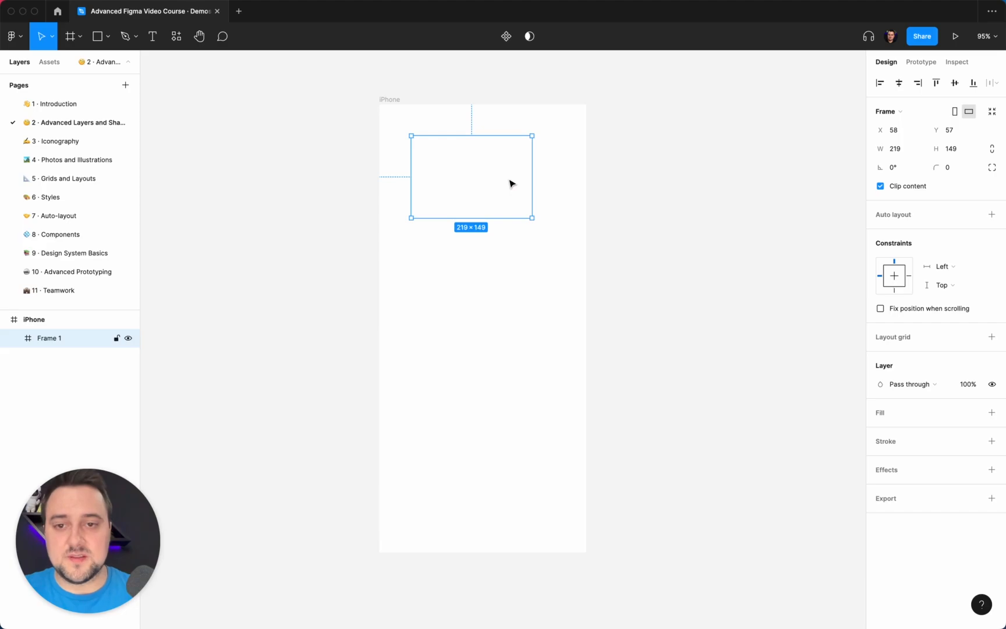
- Draw a rectangle about 93 × 86 in the middle of the iPhone frame and place a duplicate diagonally below it
click(483, 301)
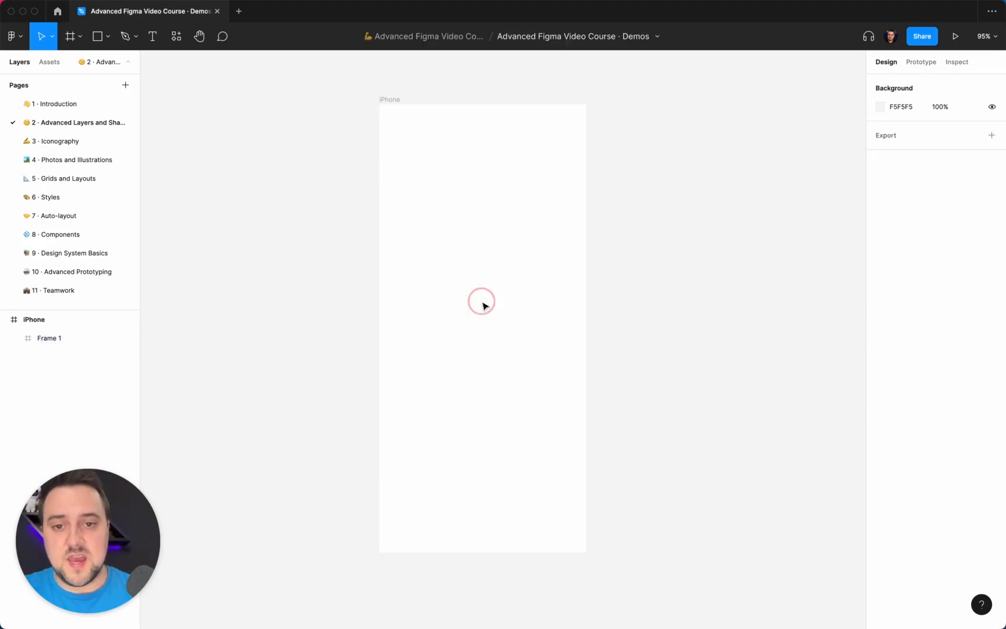
key(r)
drag(432, 286, 531, 369)
key(super+d)
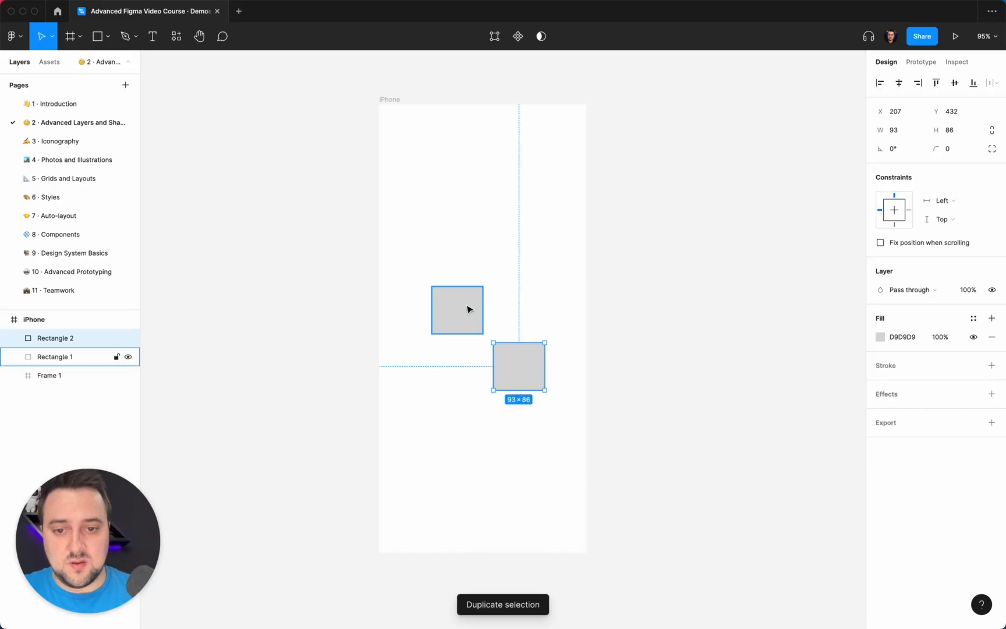
- Change the fill of the original, higher rectangle to red E46C6C
click(467, 308)
click(880, 337)
click(802, 359)
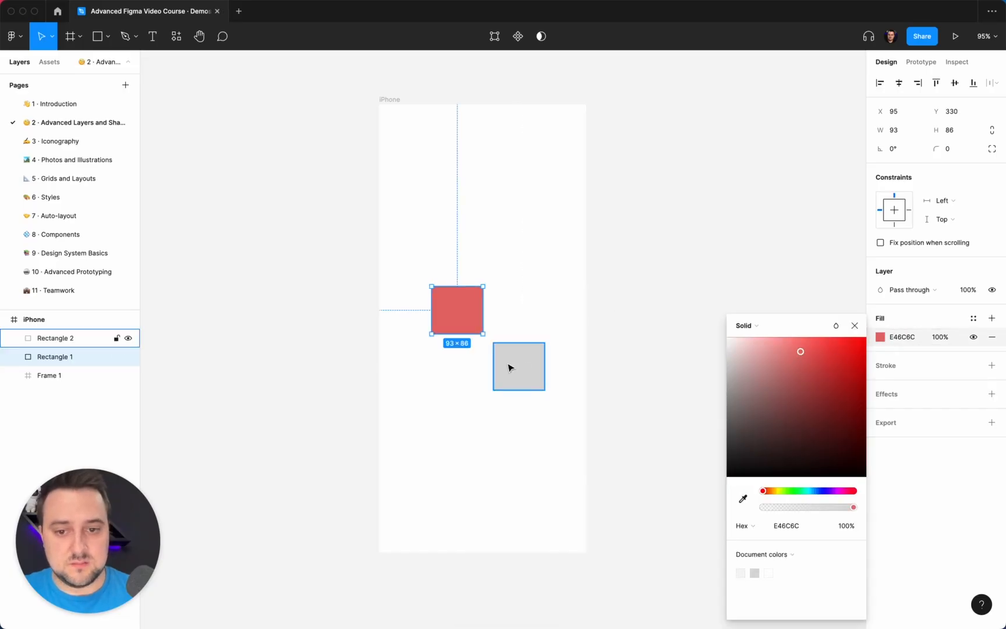
- Change the fill of the duplicated, lower rectangle to blue 4C61AE
click(512, 367)
click(881, 337)
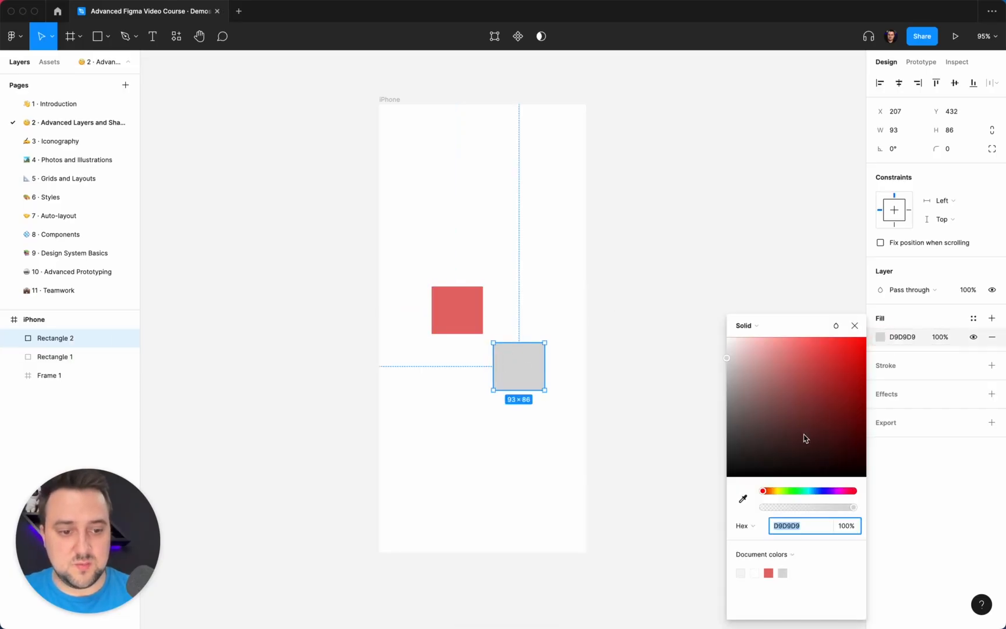
click(813, 493)
click(806, 382)
click(483, 401)
- Group the red and blue rectangles together
click(537, 410)
drag(537, 410, 437, 296)
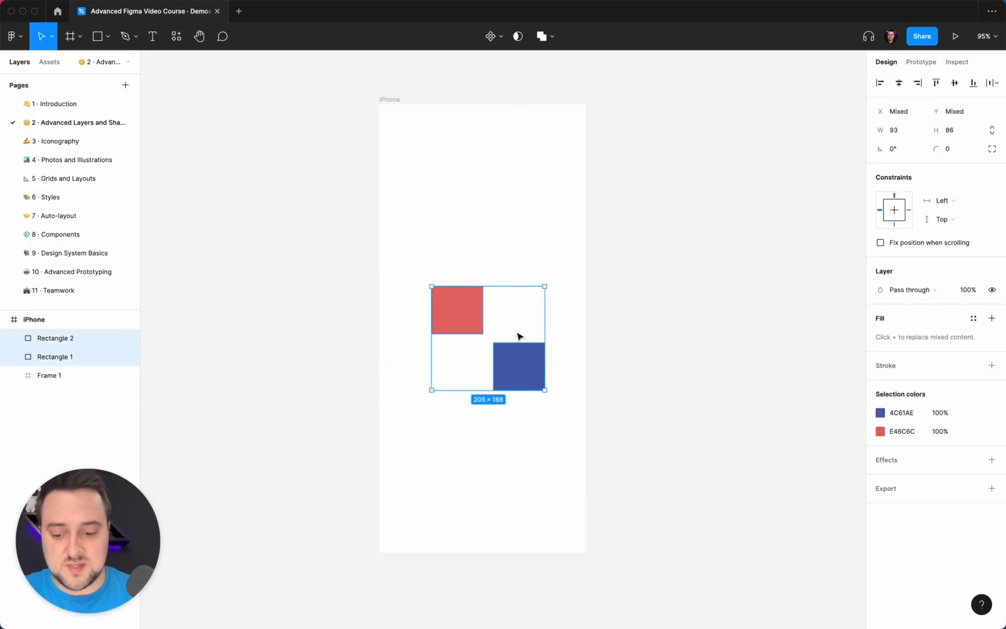
key(super+g)
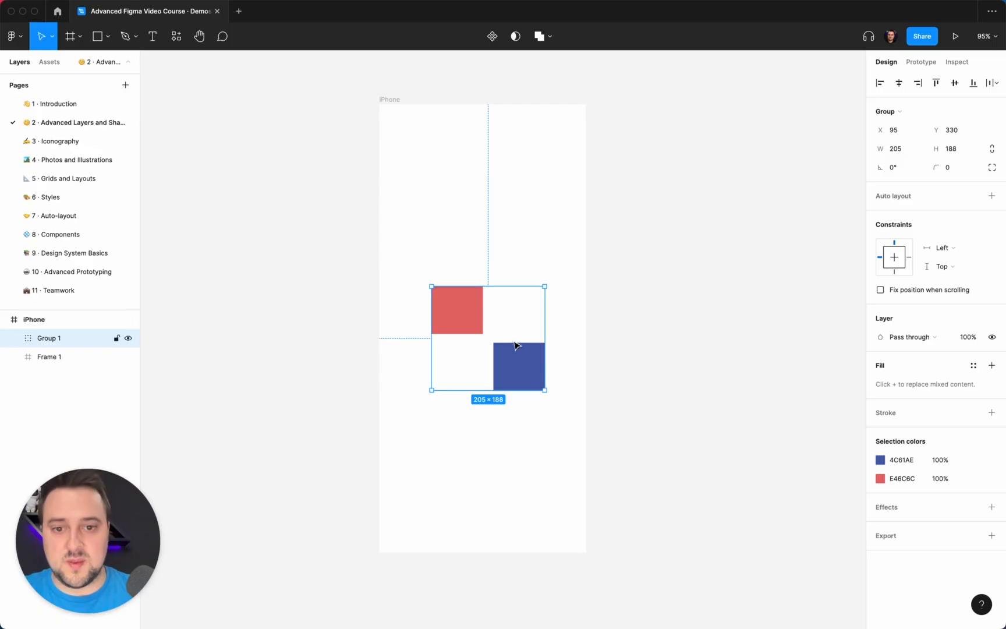
- Examine the container type options for the rectangle group and expand it to inspect its two nested layers
click(899, 112)
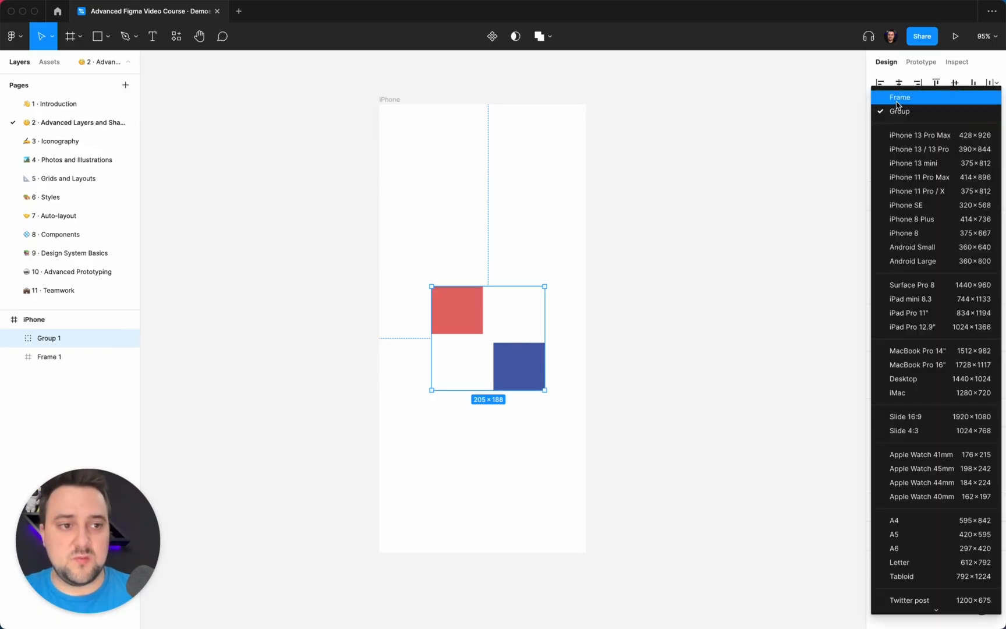
click(790, 117)
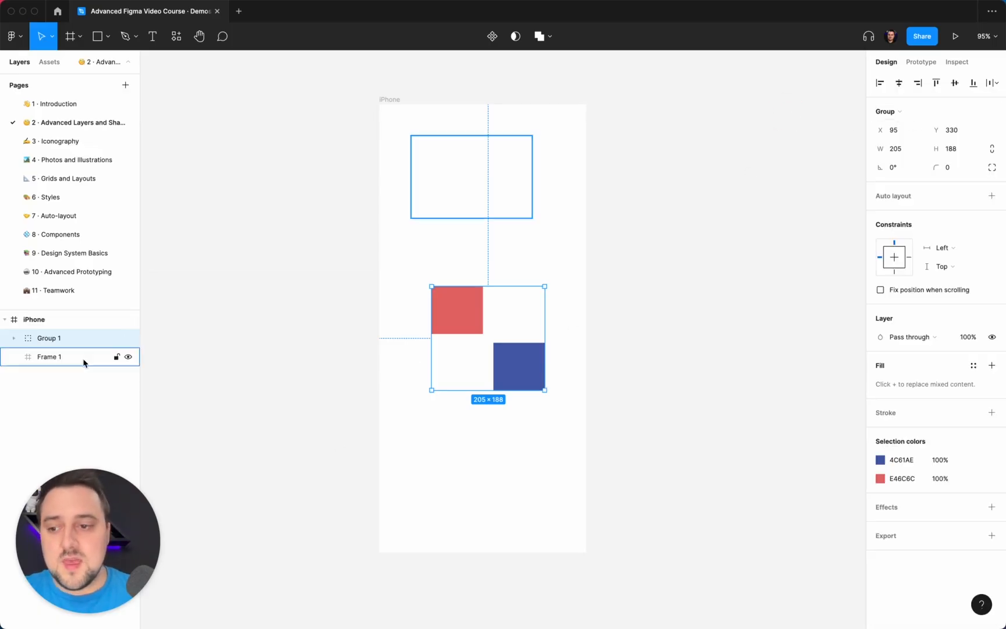
click(18, 338)
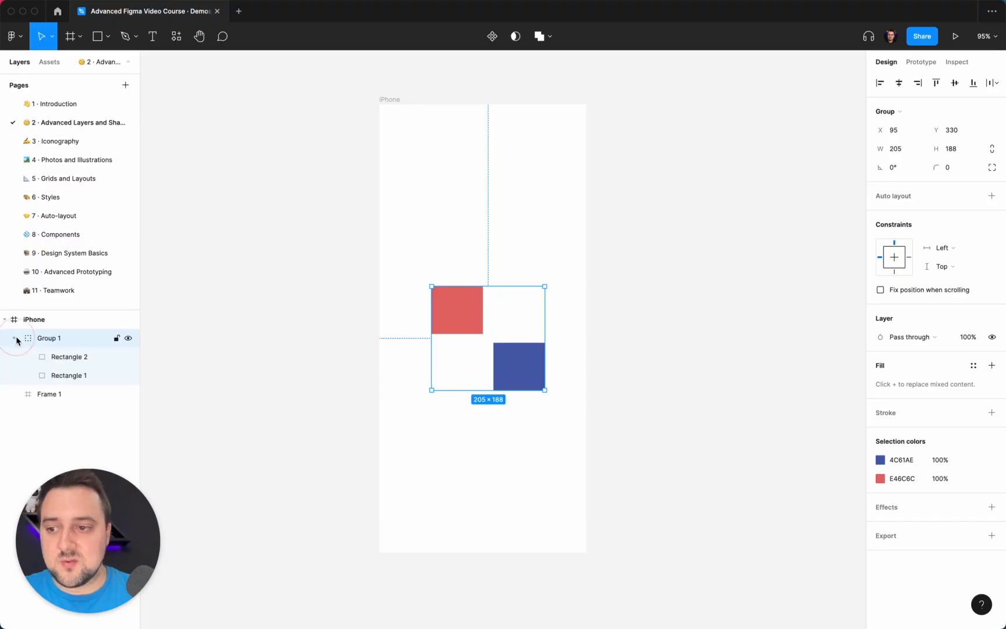
click(47, 355)
click(56, 375)
click(56, 357)
click(62, 374)
click(70, 356)
click(63, 375)
click(66, 356)
click(64, 376)
click(59, 338)
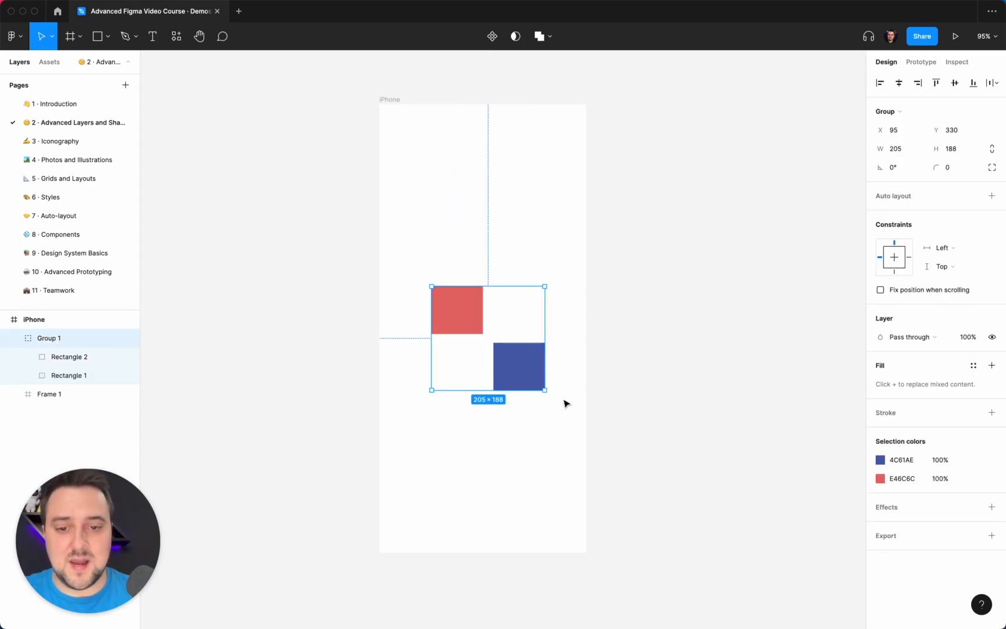
- Inspect the size, position and constraints of the red and blue rectangles inside the group, including the blue one's spacing
click(53, 357)
click(60, 375)
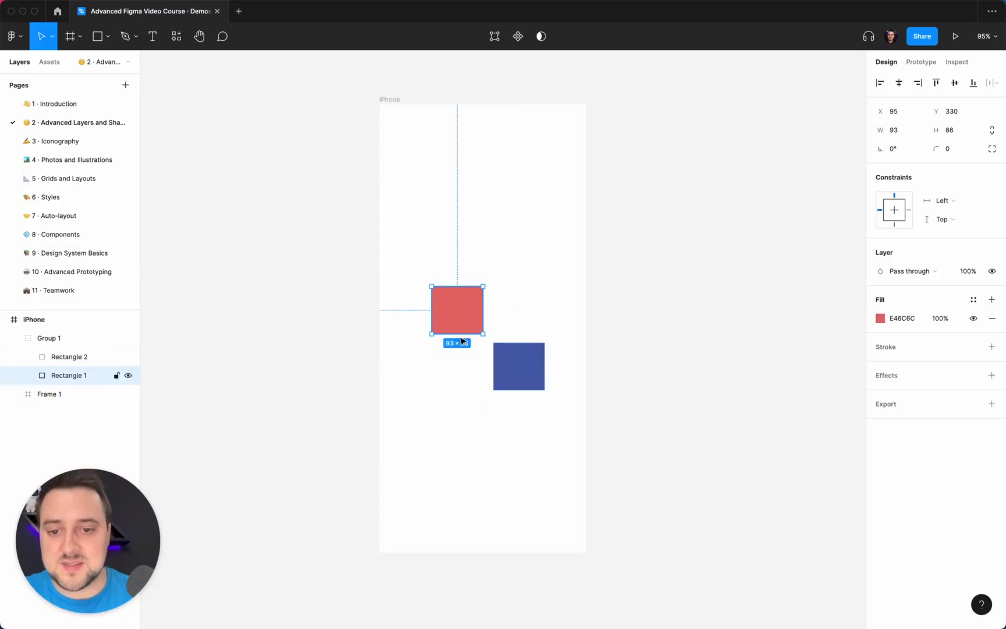
click(527, 355)
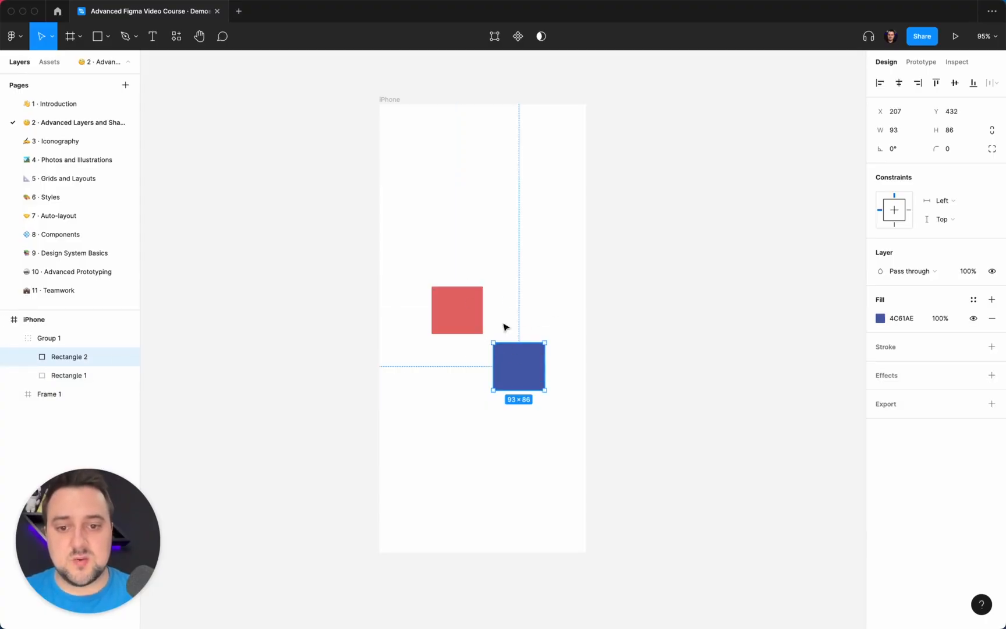
key(alt)
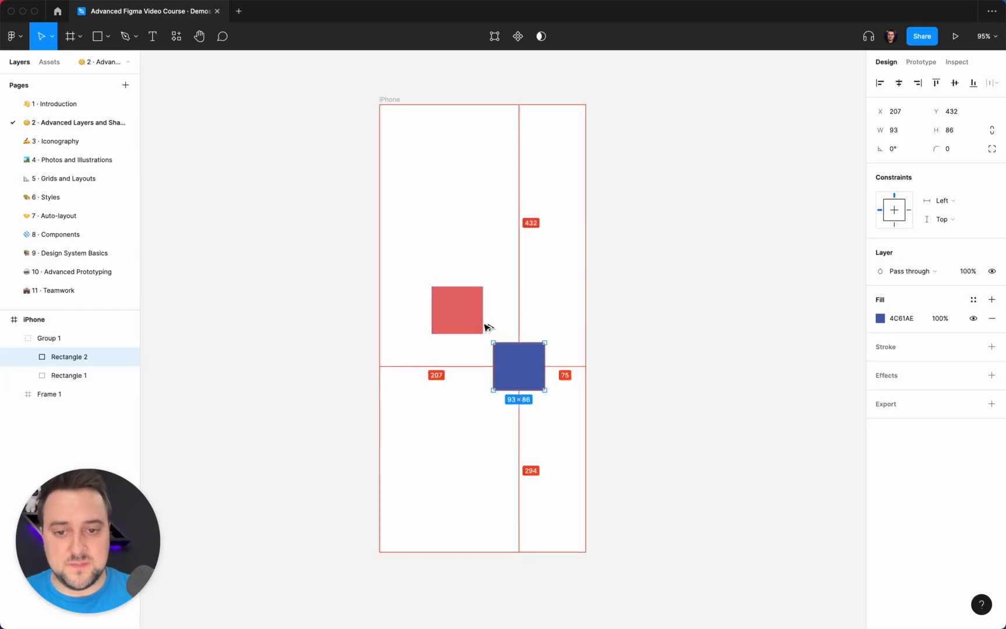
click(458, 310)
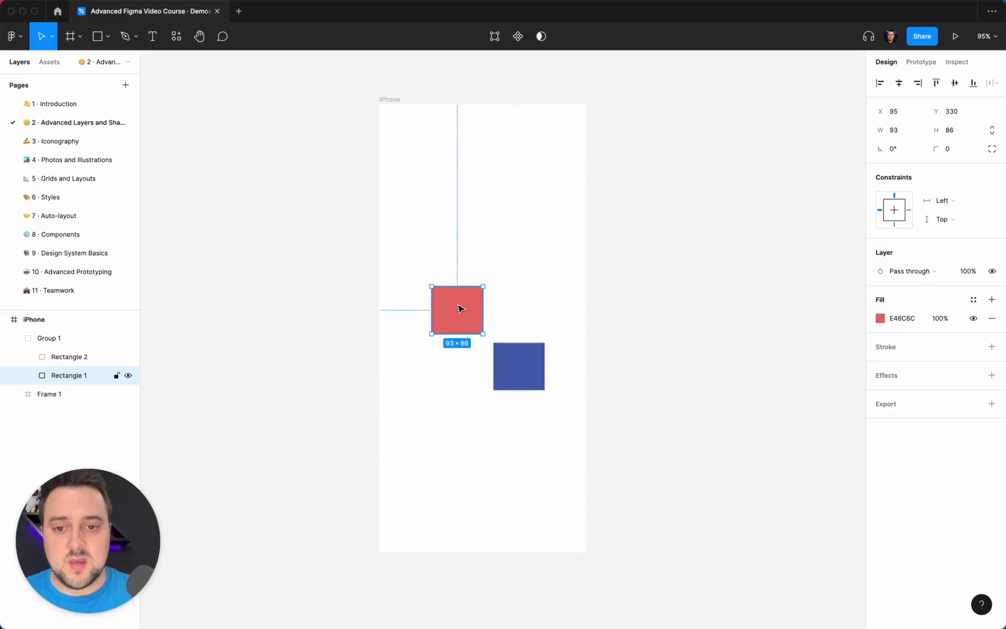
click(515, 362)
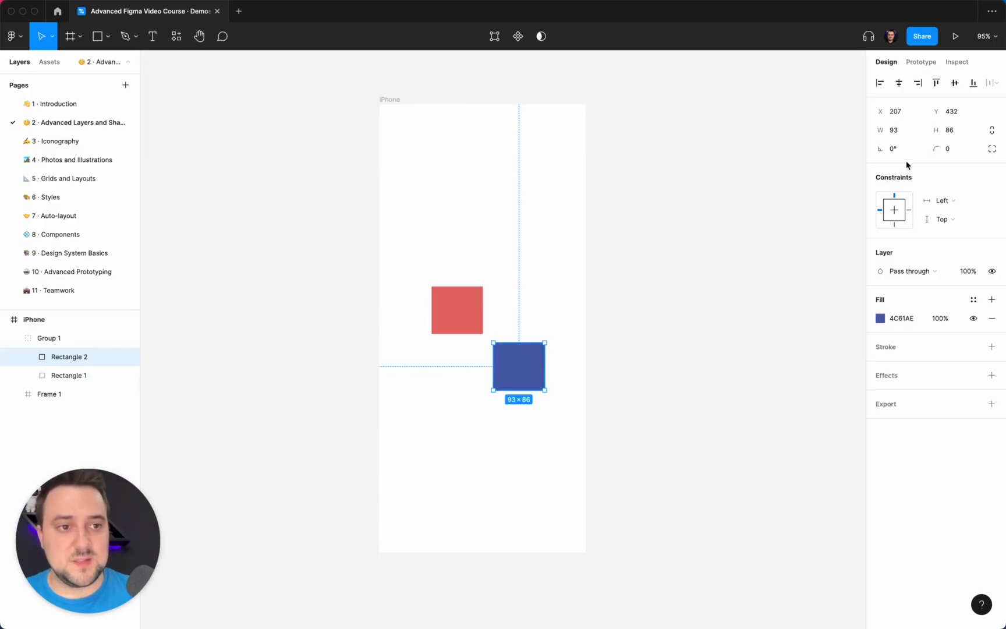
click(905, 132)
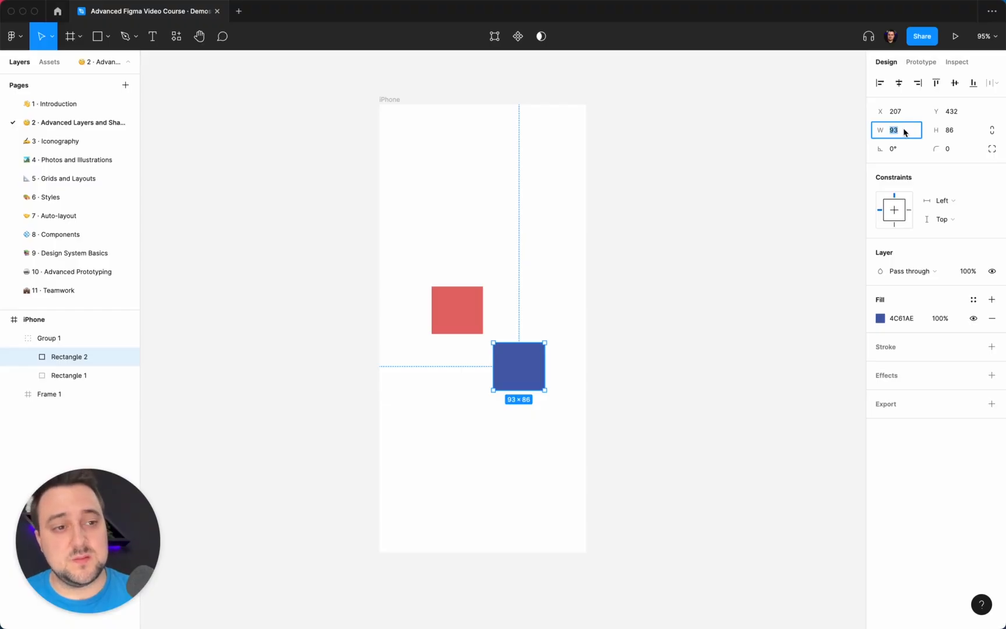
click(541, 461)
drag(560, 460, 442, 338)
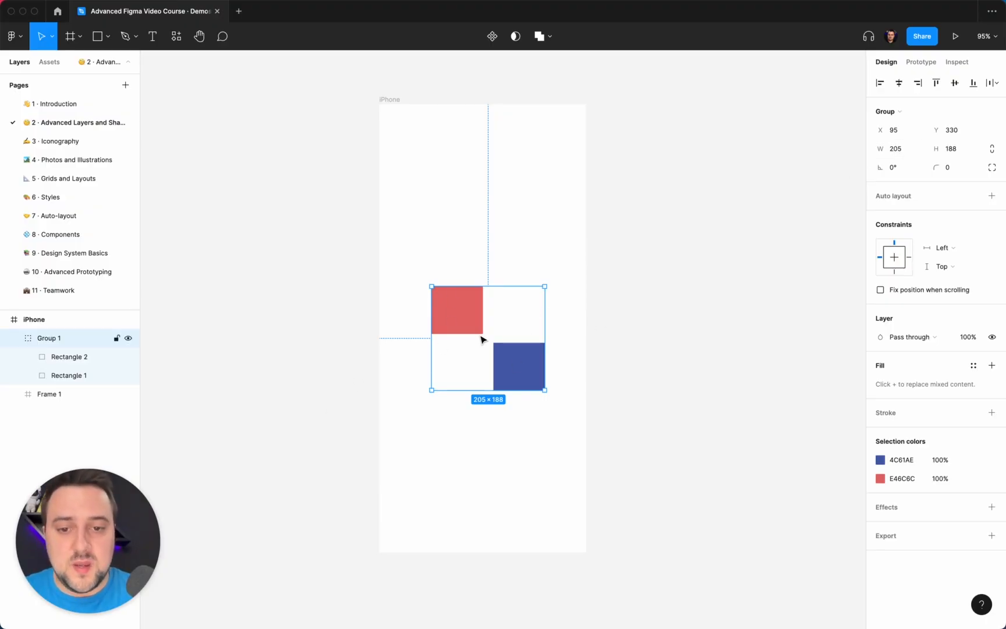
- Move the blue rectangle inside the group horizontally to X 151 and reselect the whole group
super+click(526, 361)
key(shift+Left)
key(shift+Left)
key(shift+Left)
key(shift+Left)
key(shift+Left)
key(shift+Left)
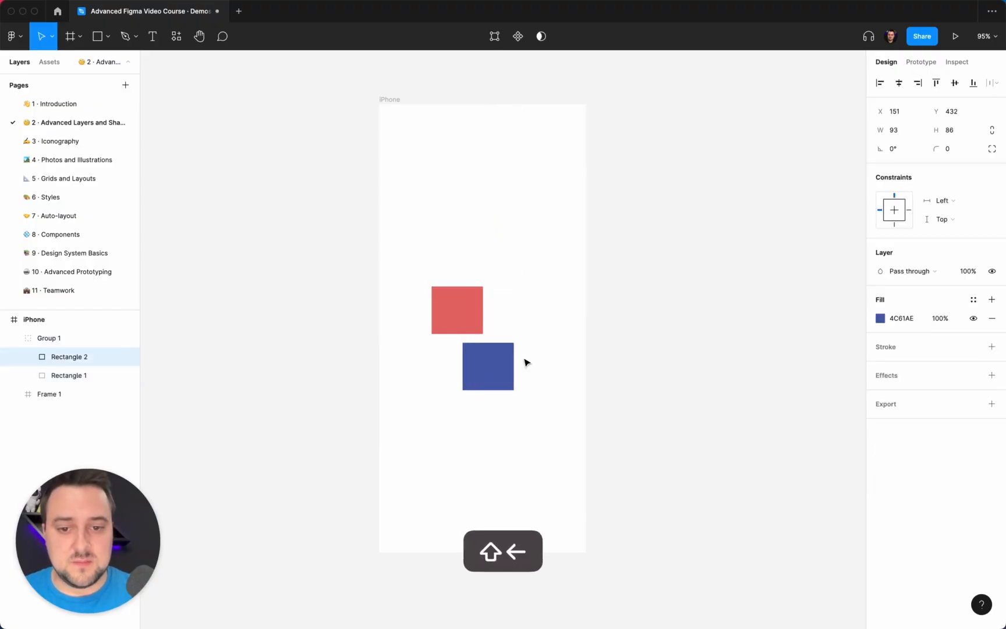
click(551, 374)
click(488, 326)
click(488, 326)
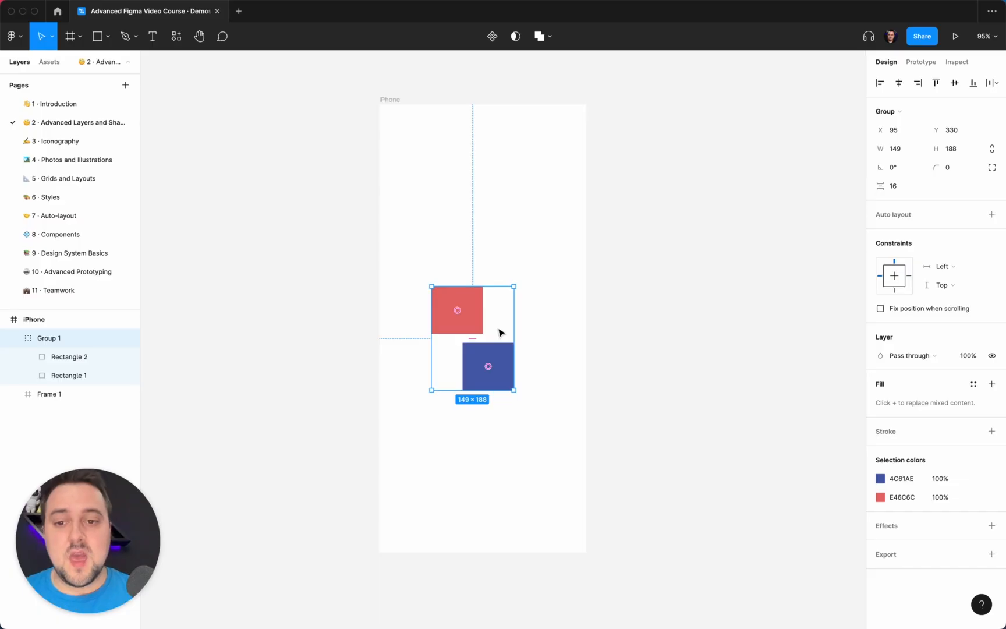
- Convert the group of red and blue rectangles into a frame
click(909, 108)
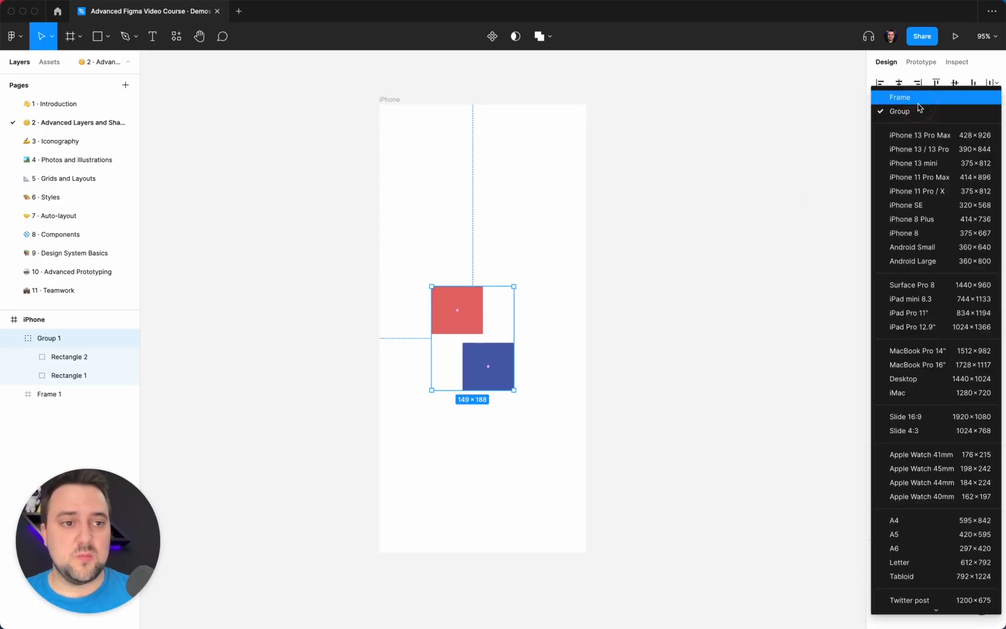
click(909, 99)
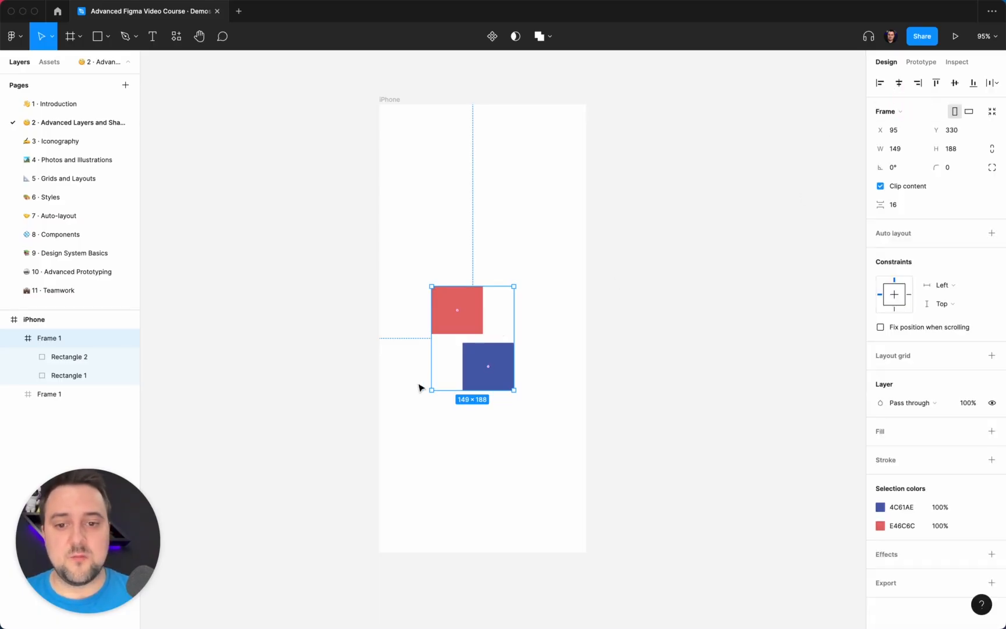
click(614, 405)
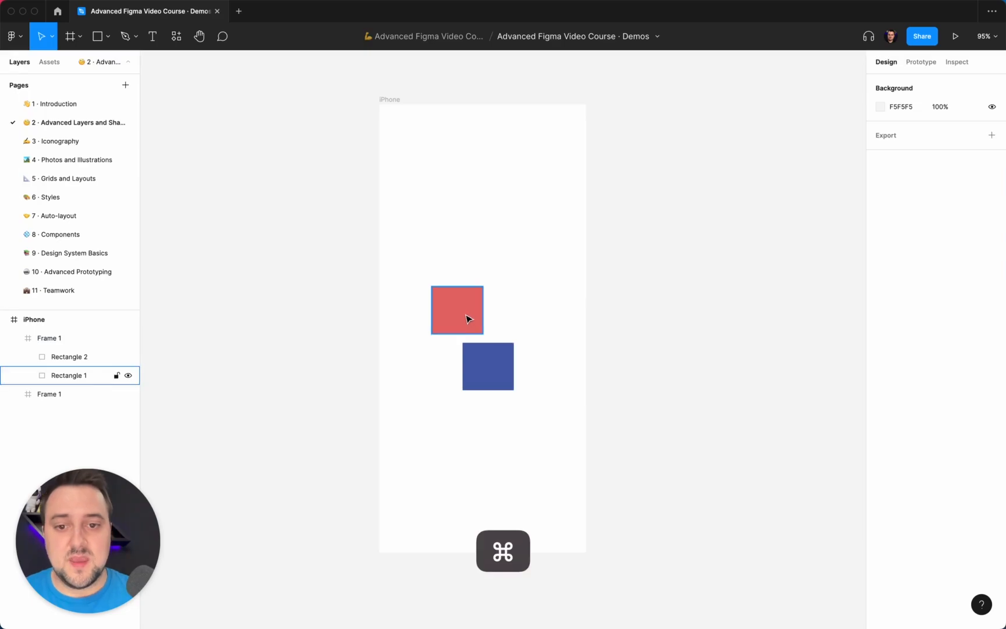
- Check the position and constraints of the red rectangle inside the converted frame
click(476, 322)
click(477, 322)
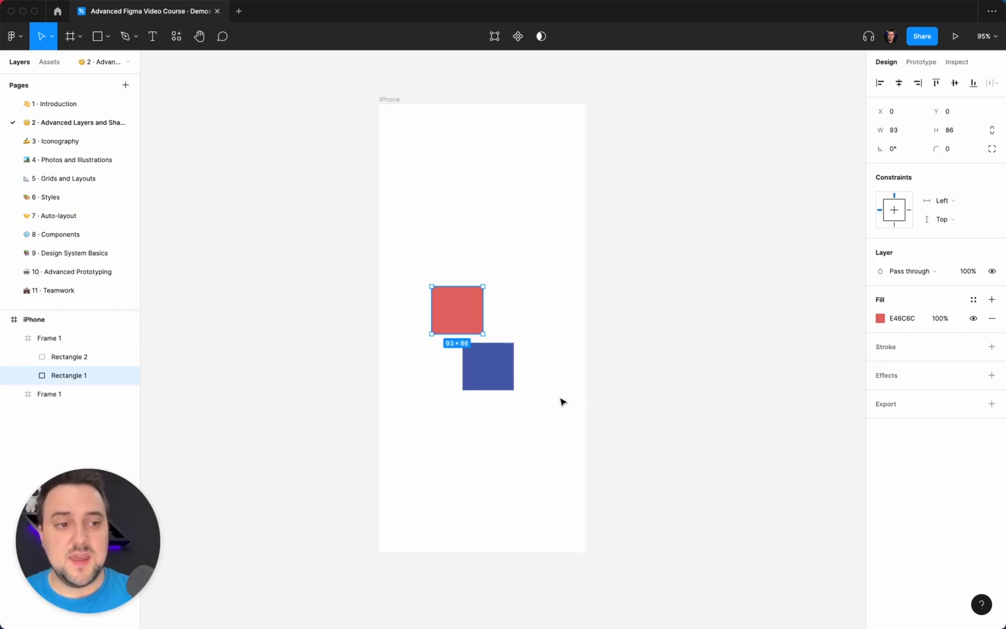
click(545, 411)
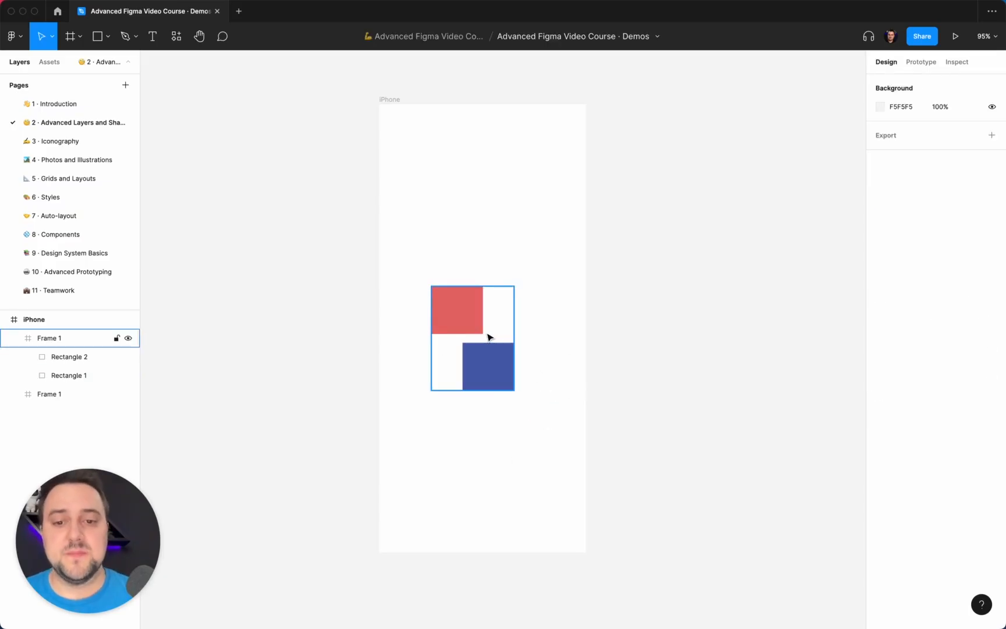
- Duplicate the two-rectangle frame onto the empty canvas beside the iPhone frame and move the original out above the copy
click(487, 334)
key(super+d)
drag(479, 326, 763, 323)
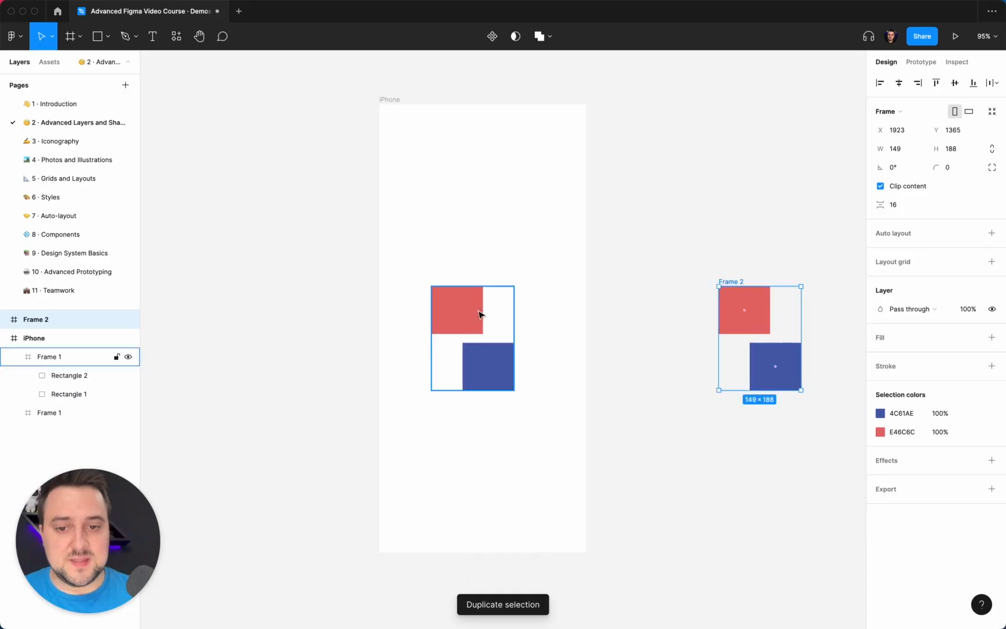
click(460, 314)
drag(460, 314, 748, 174)
- Convert the upper two-rectangle frame outside the iPhone back into a group
scroll(748, 112, right, 3)
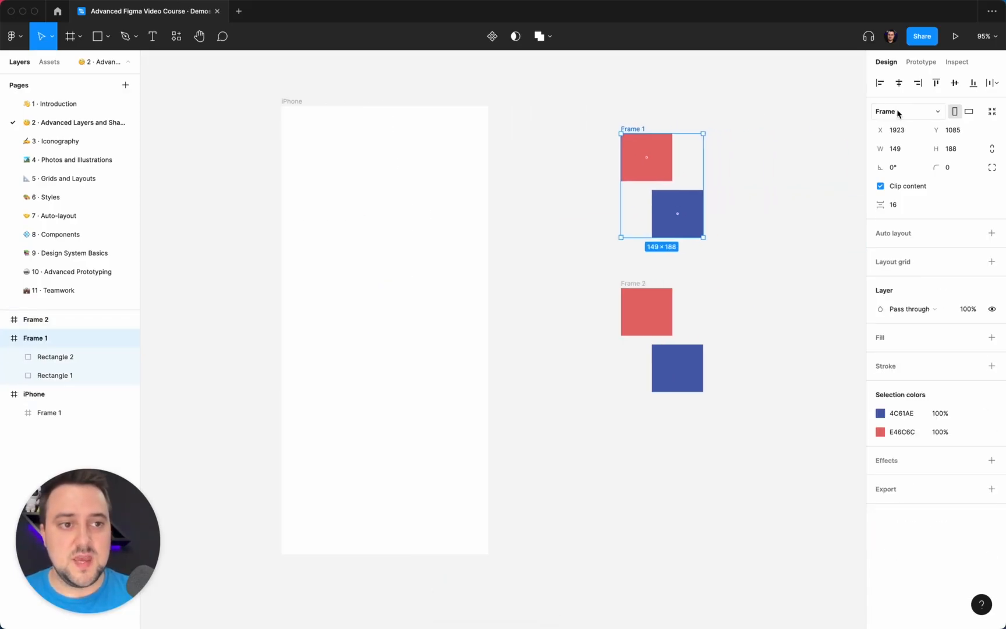
click(888, 112)
click(902, 125)
click(678, 112)
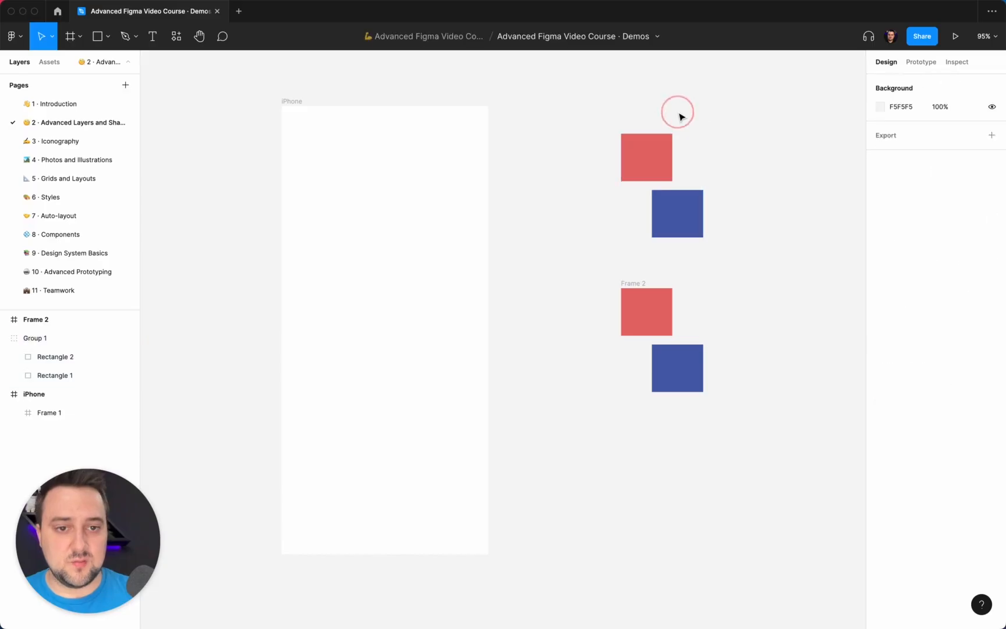
- Examine the properties of the individual rectangles inside the upper group for constraint settings
scroll(680, 113, right, 5)
scroll(681, 116, up, 5)
scroll(681, 117, left, 3)
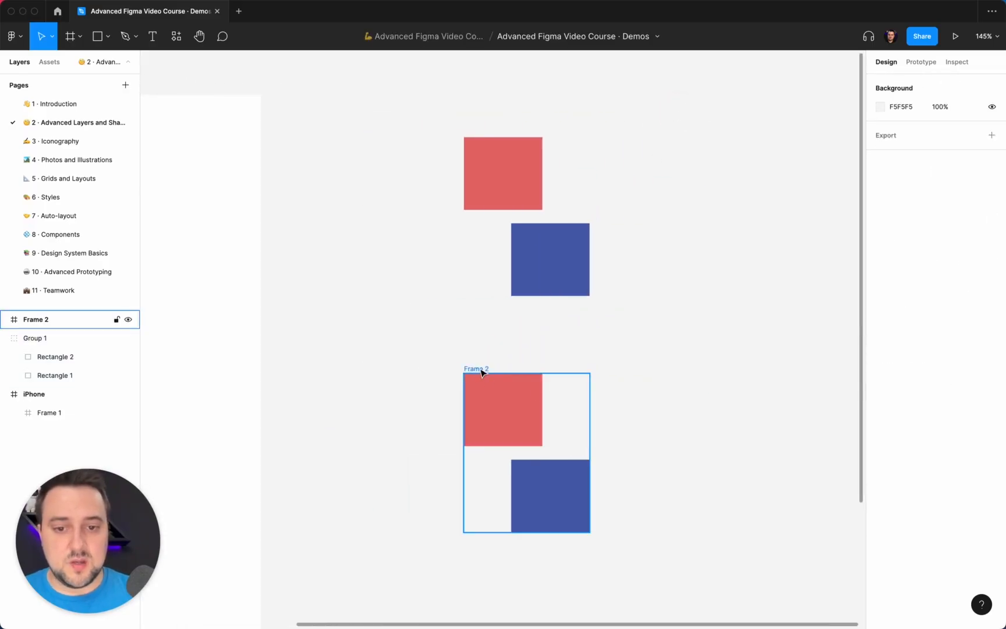
click(525, 201)
super+click(524, 175)
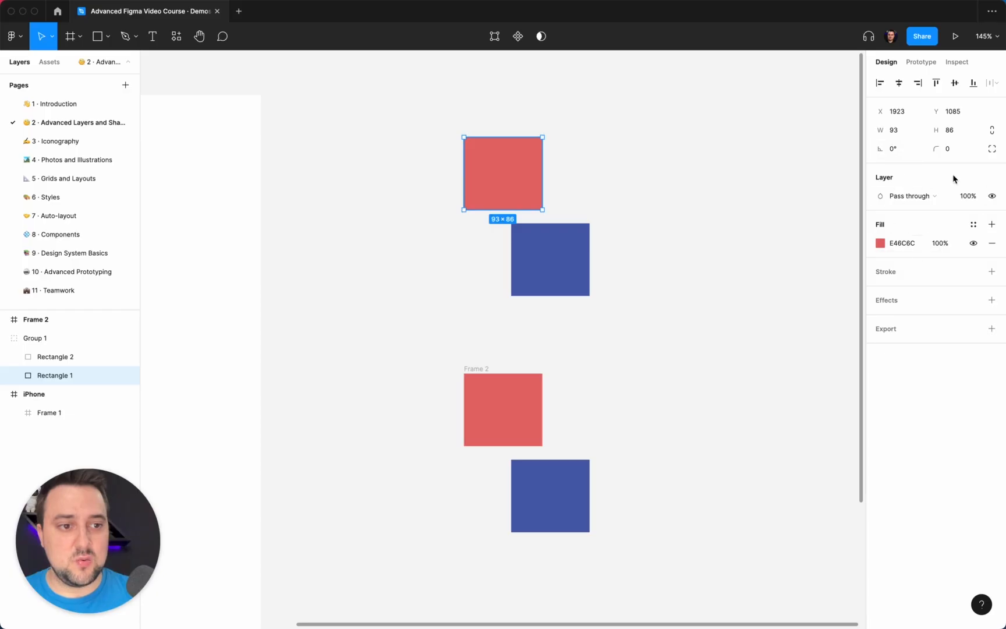
click(618, 258)
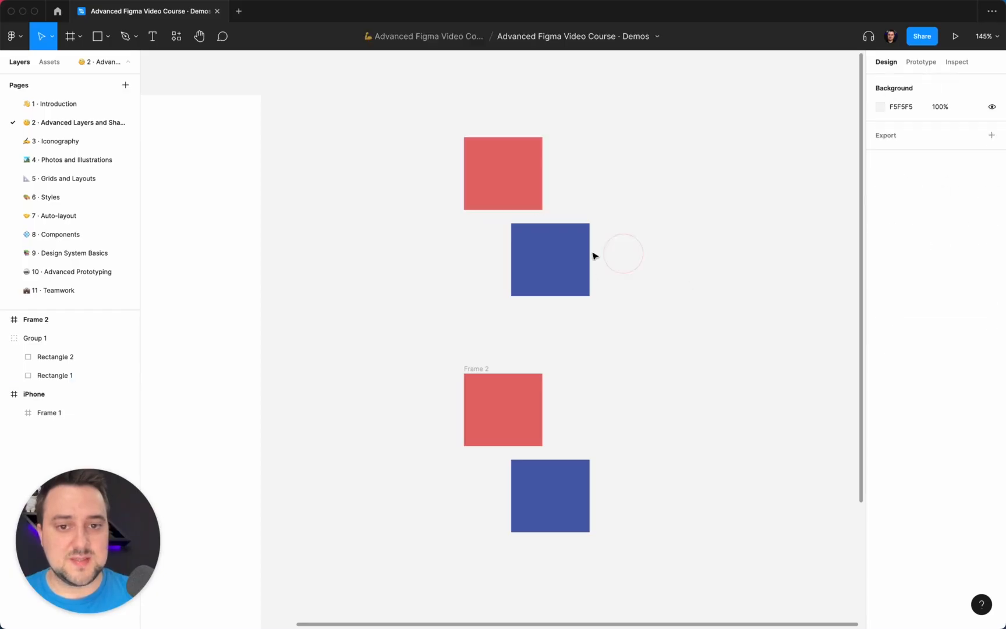
super+click(582, 241)
- Examine the horizontal and vertical constraint options of the red rectangle in the lower frame
super+click(492, 431)
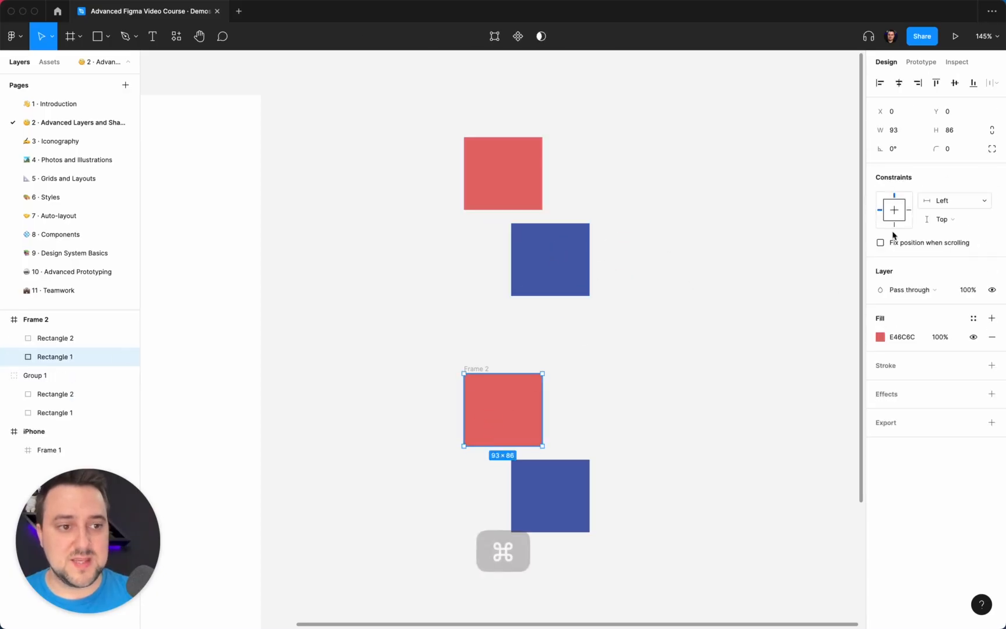
click(969, 201)
click(965, 201)
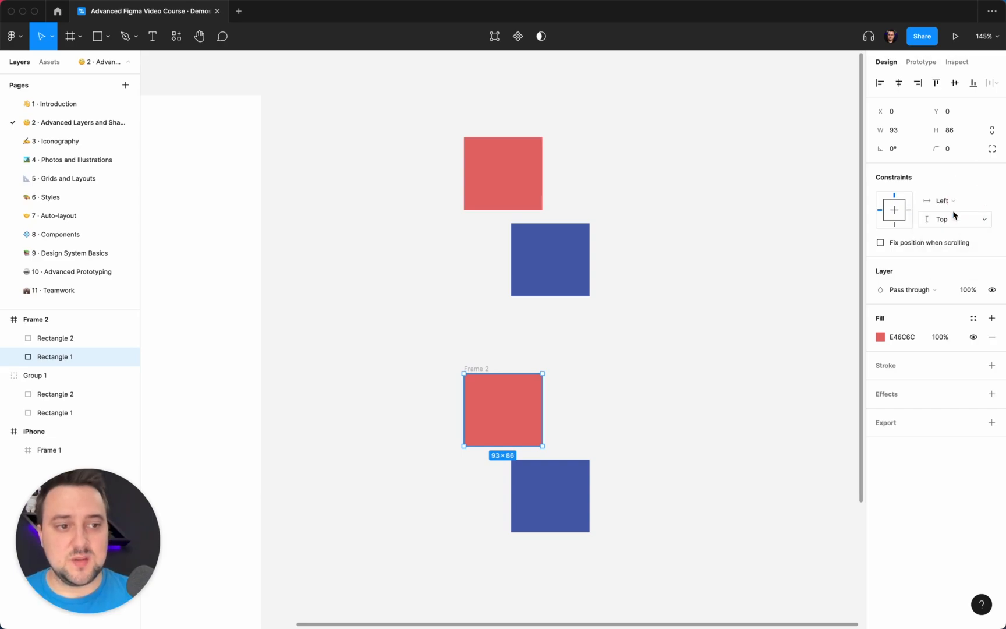
click(942, 221)
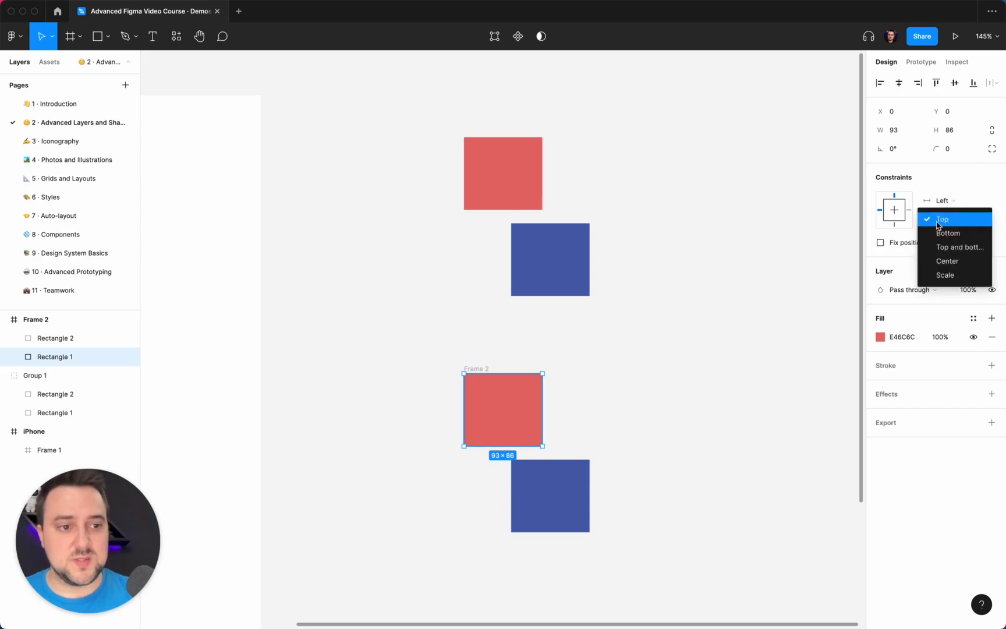
click(604, 400)
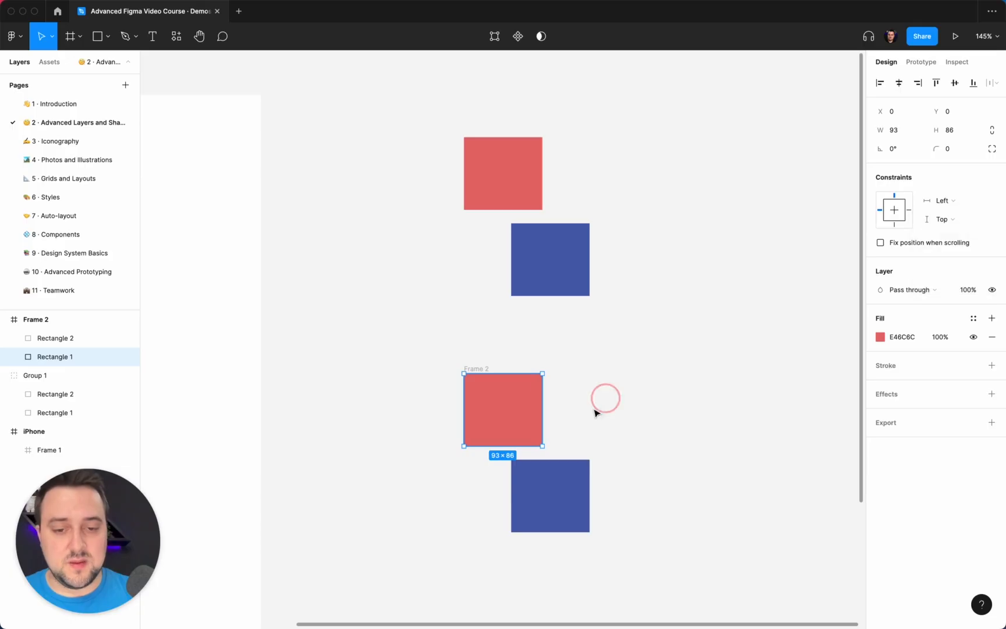
- Set the constraints of the blue rectangle in the lower frame to Right and Bottom
super+click(539, 492)
click(944, 224)
click(946, 231)
click(944, 201)
click(944, 216)
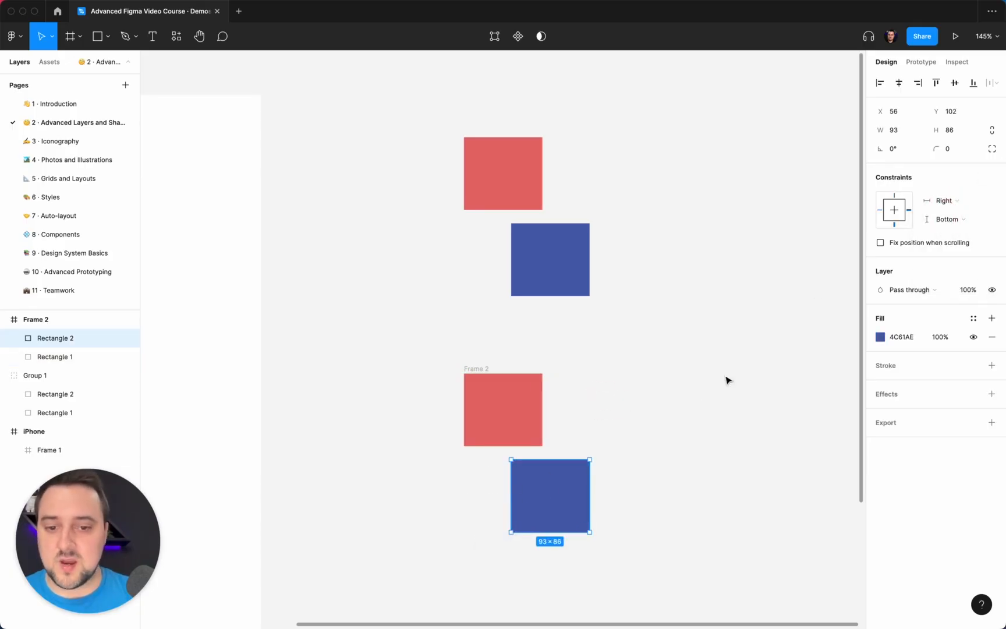
- Resize the lower frame horizontally to a width of about 433
click(700, 401)
click(469, 368)
scroll(466, 367, down, 5)
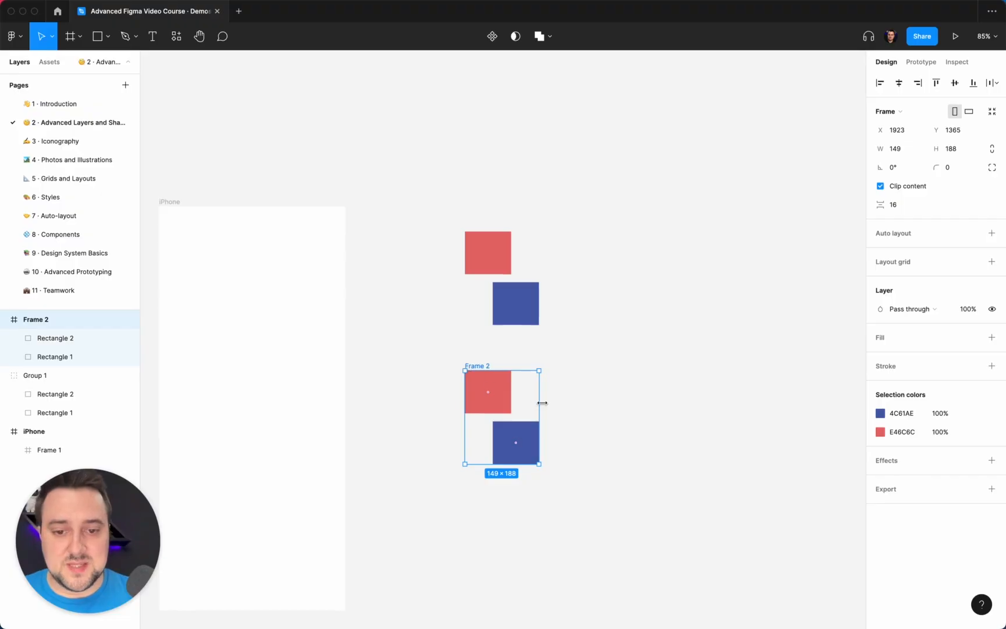
drag(541, 403, 499, 415)
drag(615, 408, 569, 423)
- Try stretching the upper group to a width of about 208 and undo the resize
scroll(570, 425, left, 2)
scroll(570, 426, up, 1)
click(483, 318)
drag(520, 315, 550, 327)
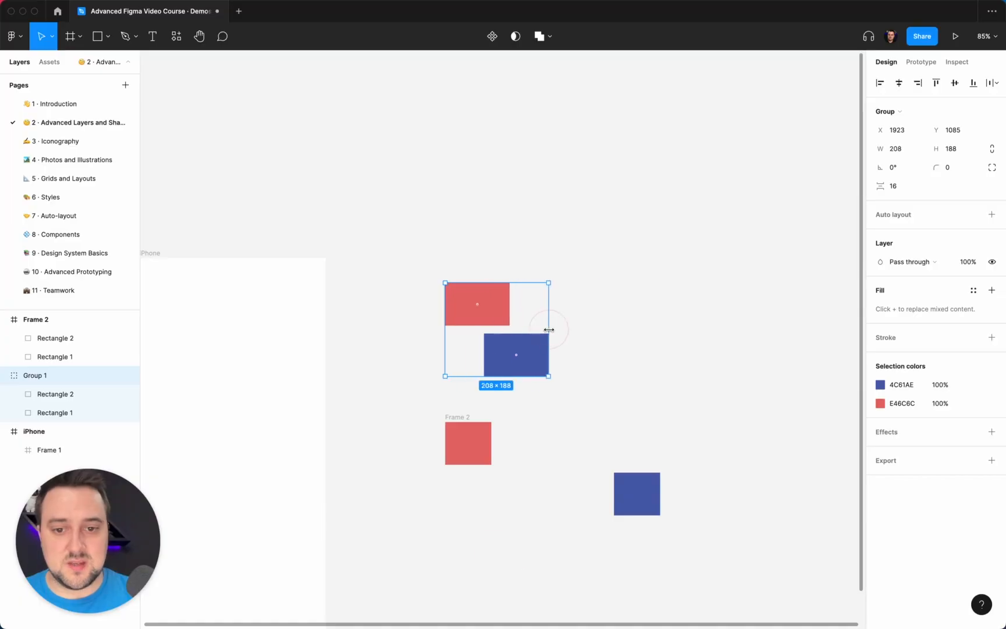
key(super+z)
- Check the properties of the red and blue rectangles in the upper group
super+click(488, 300)
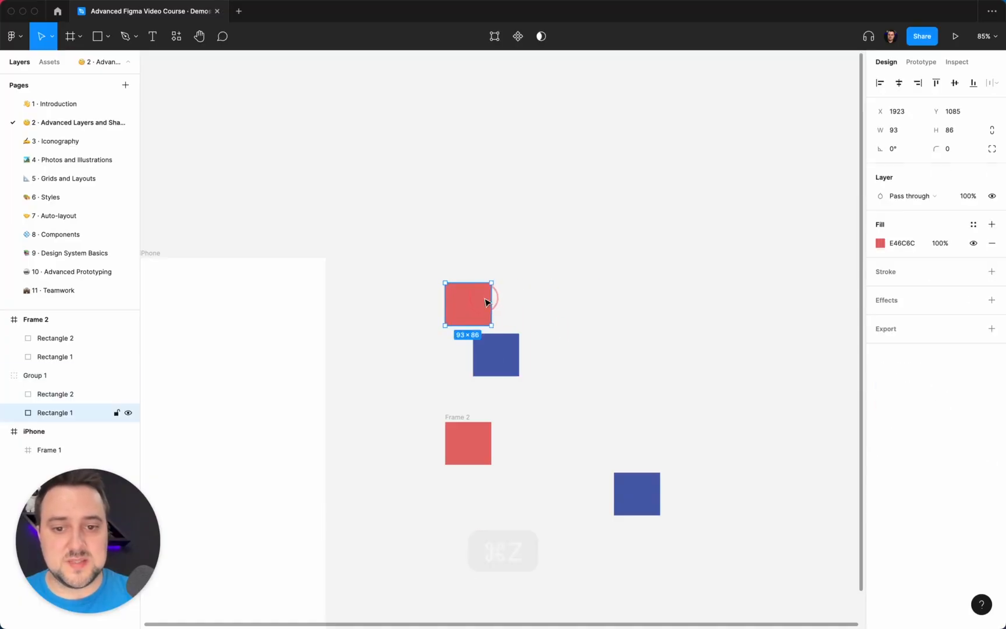
shift+super+click(504, 356)
click(595, 313)
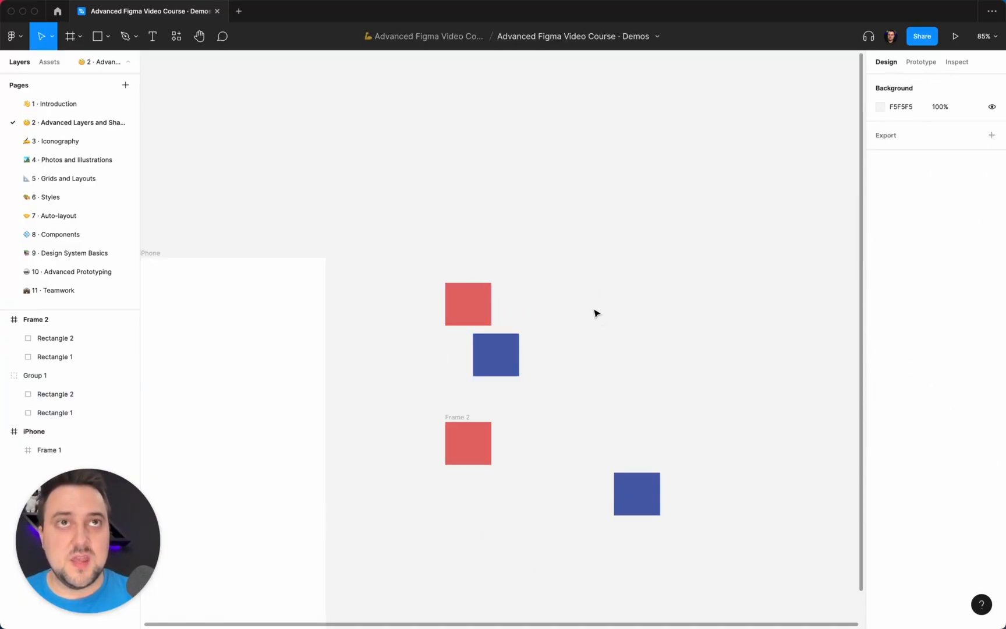
- Try shrinking the upper group to about 91 × 106 and undo the resize
click(497, 337)
drag(521, 281, 490, 445)
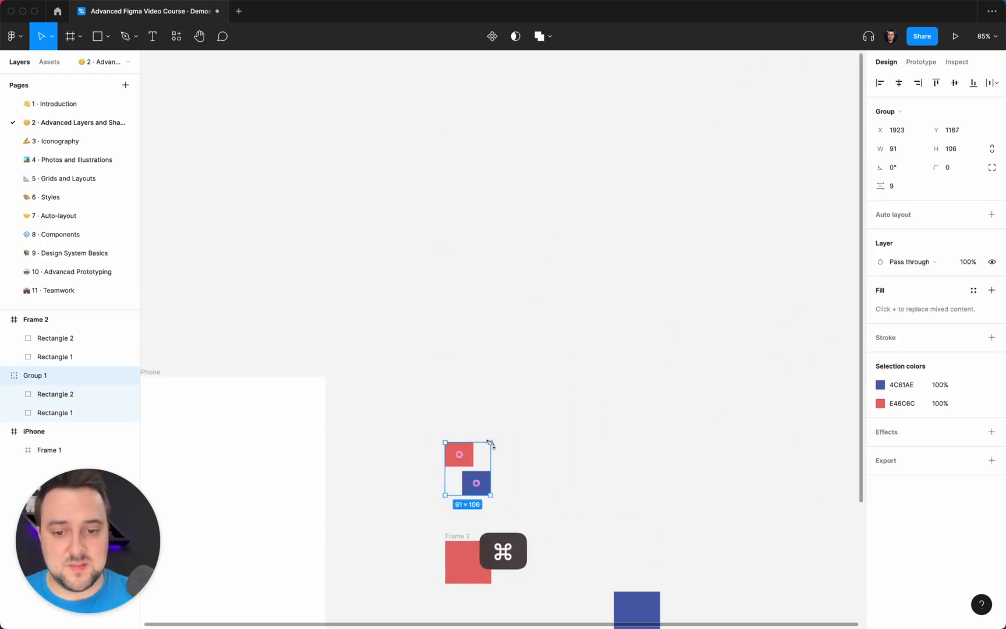
key(super+z)
scroll(492, 448, down, 2)
scroll(492, 449, up, 5)
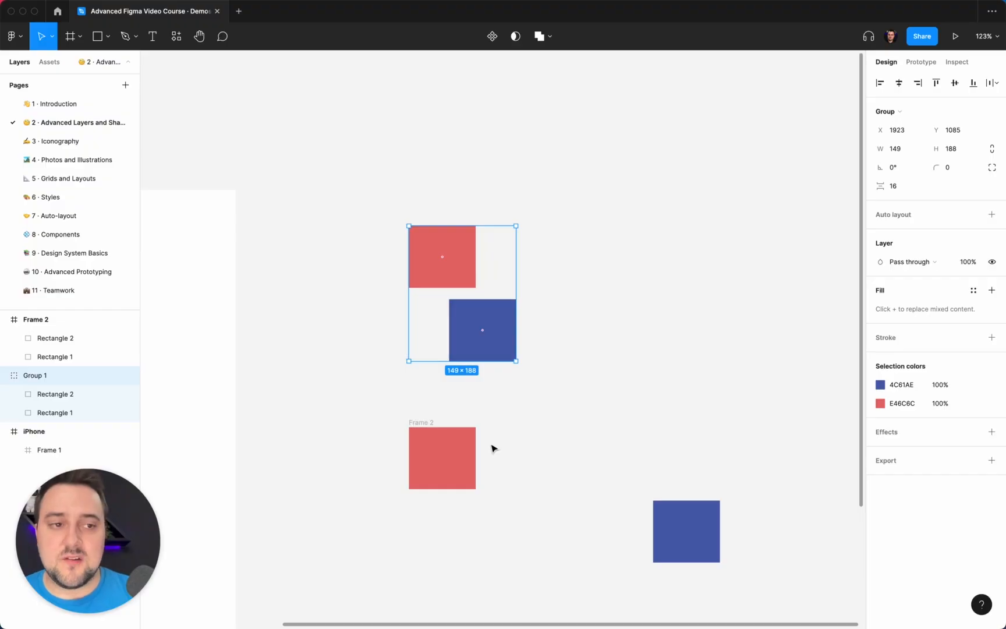
- Compare the constraints of the red and blue rectangles within the widened lower frame
scroll(492, 448, down, 1)
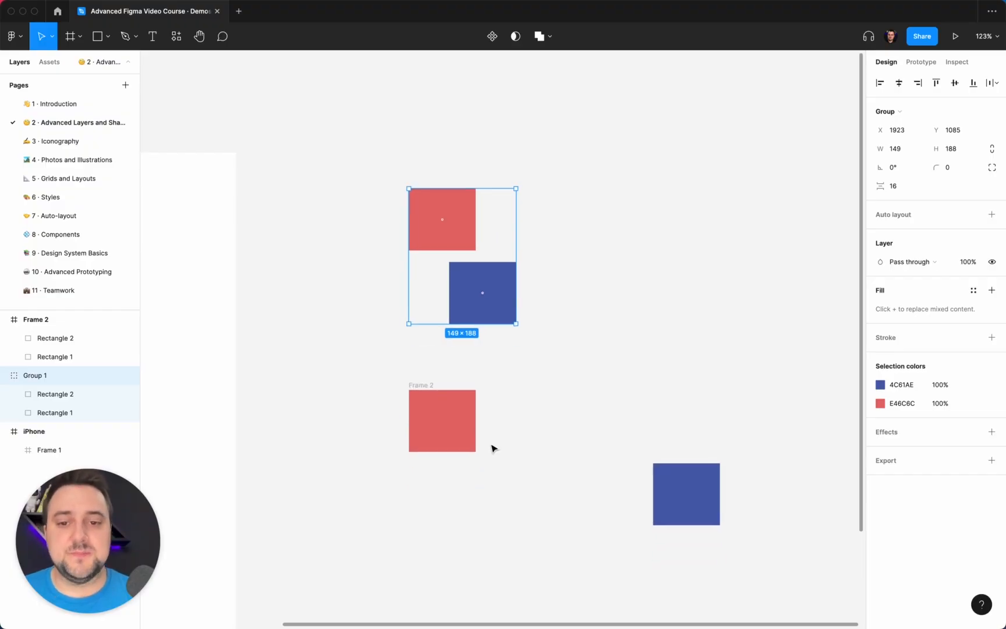
click(444, 421)
scroll(442, 418, down, 1)
scroll(442, 418, right, 1)
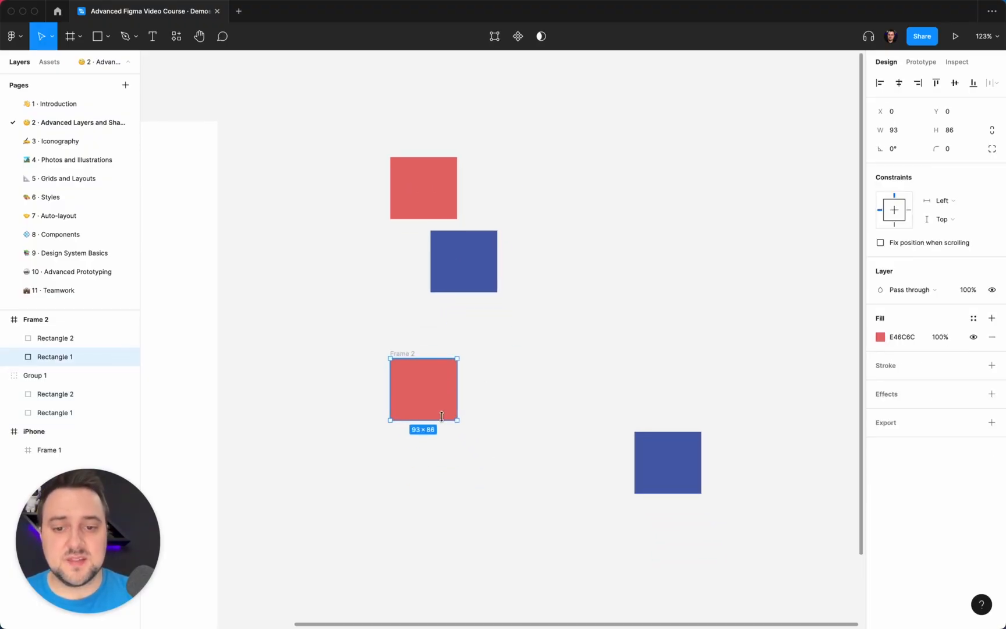
click(551, 470)
click(408, 354)
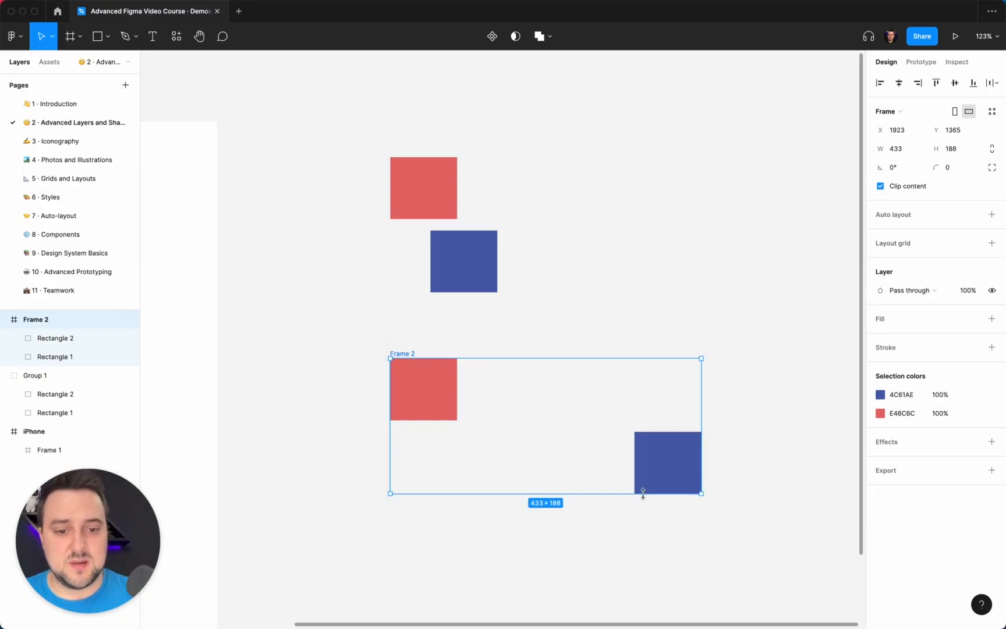
click(672, 474)
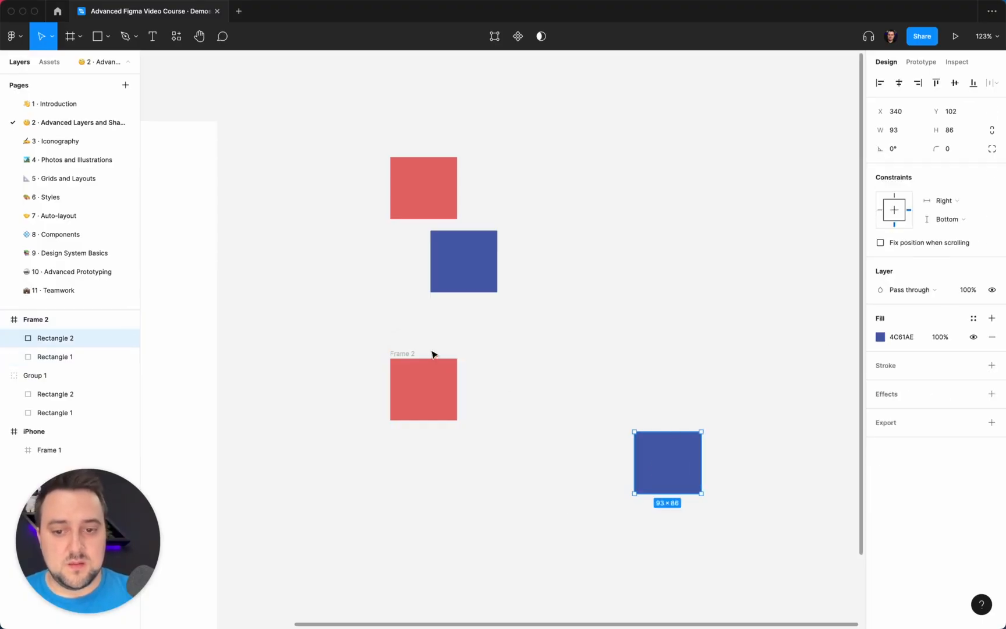
- Narrow the lower frame to a width of about 215 by moving its right edge inward
click(425, 333)
click(407, 354)
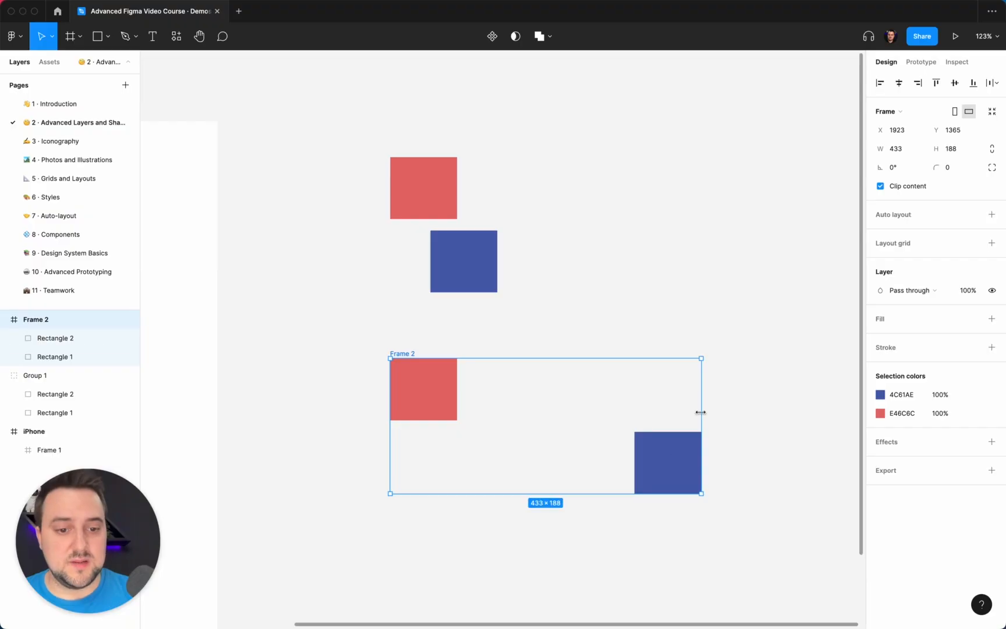
drag(702, 410, 546, 417)
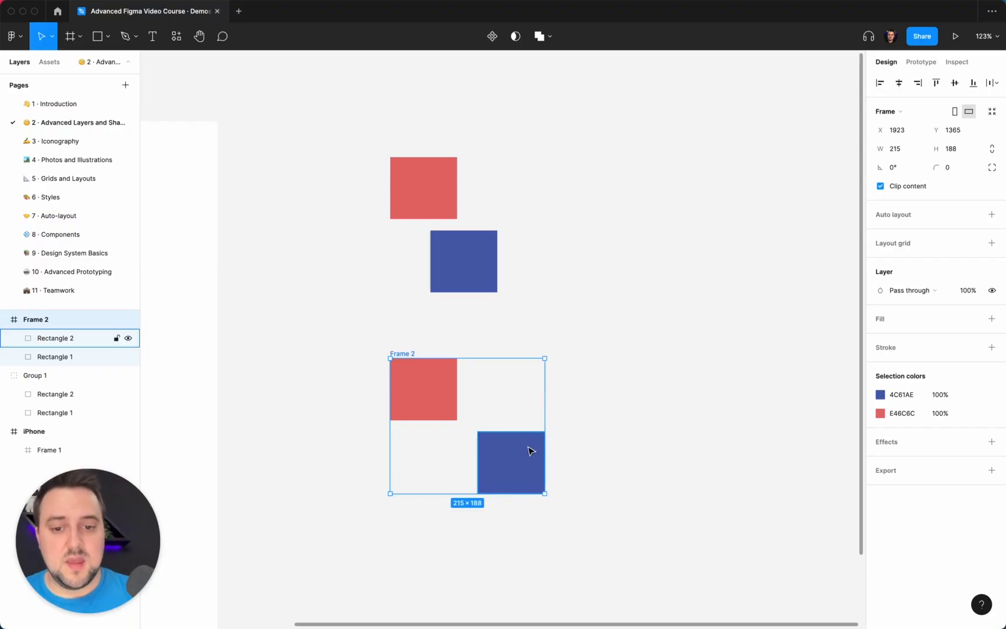
- Set the constraints of the blue rectangle in the lower frame to Left and Top
click(530, 454)
click(894, 195)
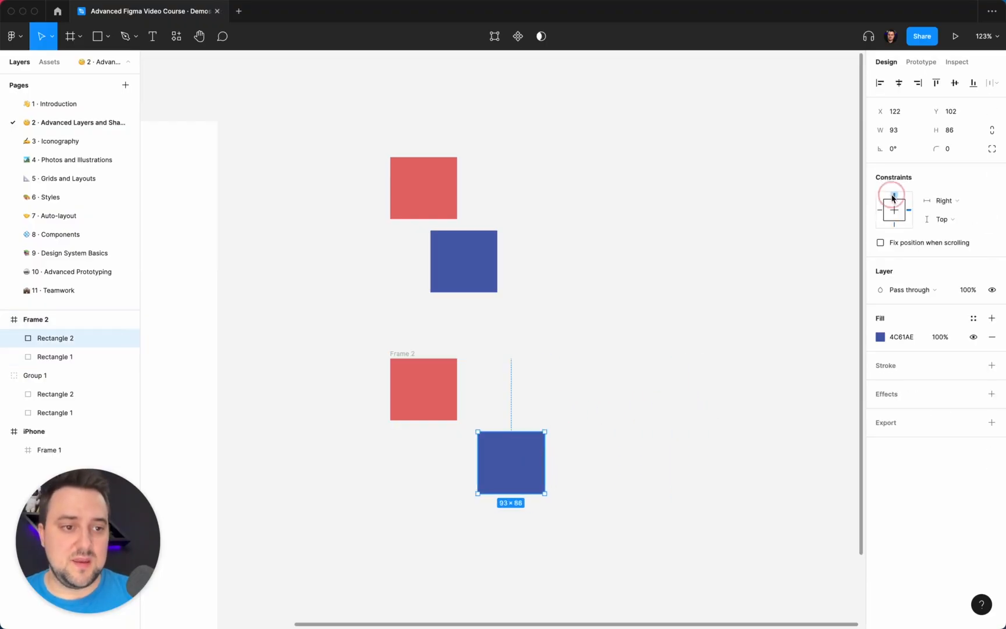
click(882, 208)
click(611, 504)
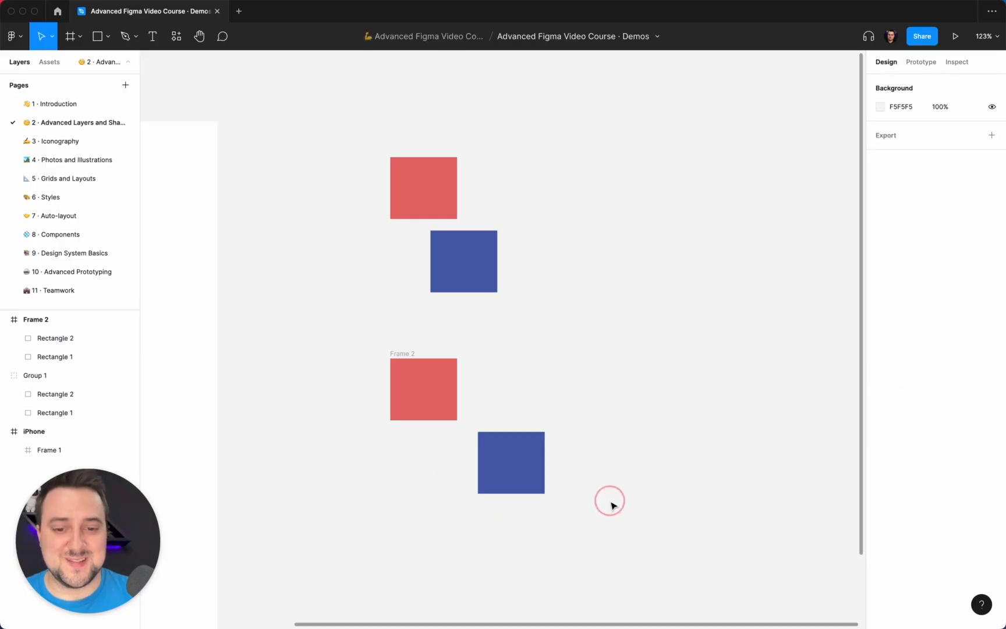
- Narrow the lower frame to a width of about 165 so its right edge crosses the blue rectangle
click(409, 352)
drag(543, 391, 509, 389)
click(539, 345)
- Examine the lower frame's bounds and how its blue and red rectangles sit within them
click(409, 354)
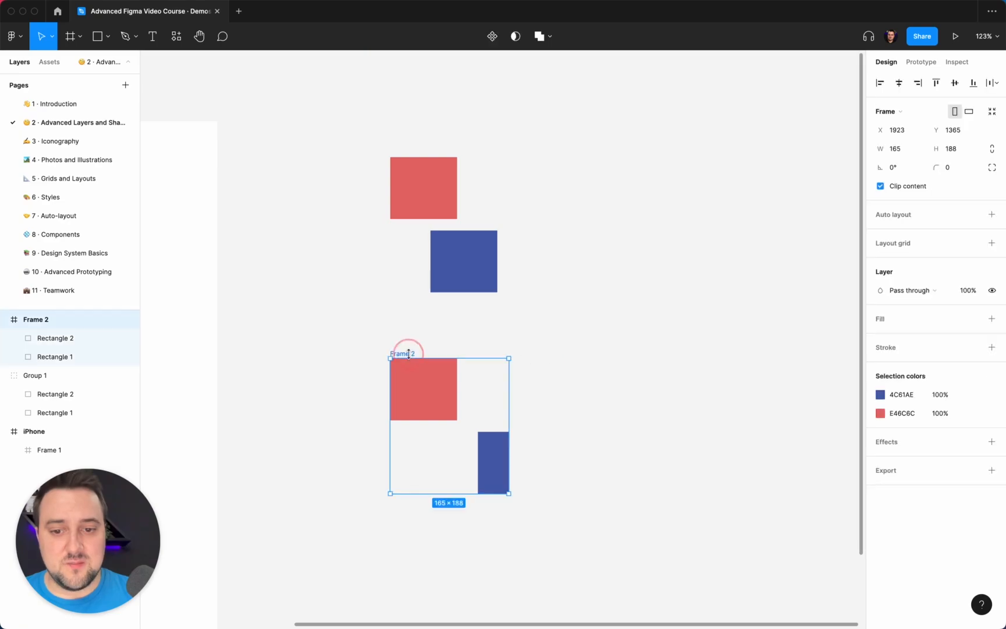
click(493, 458)
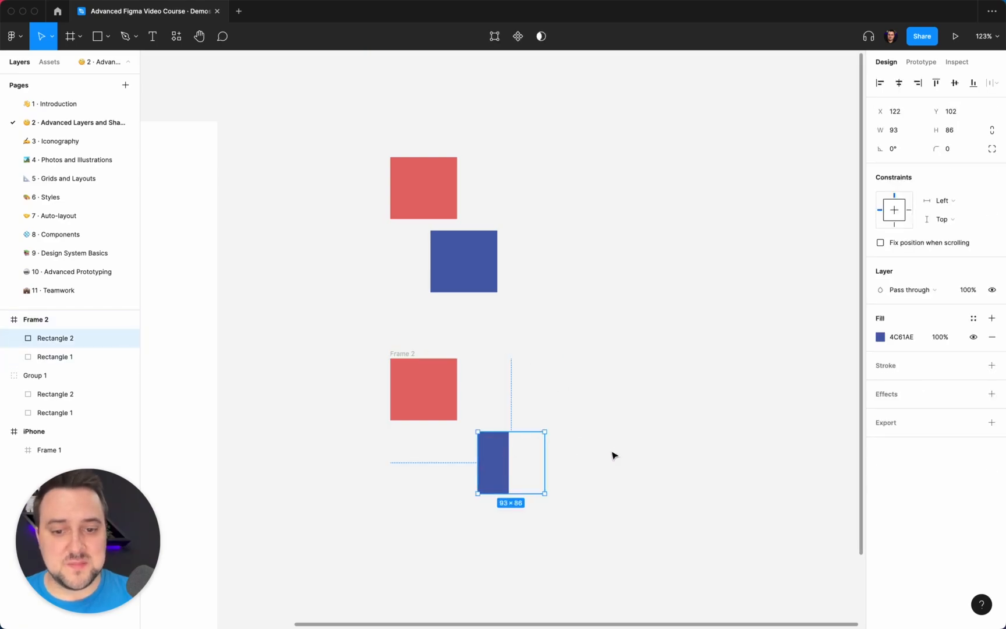
click(600, 406)
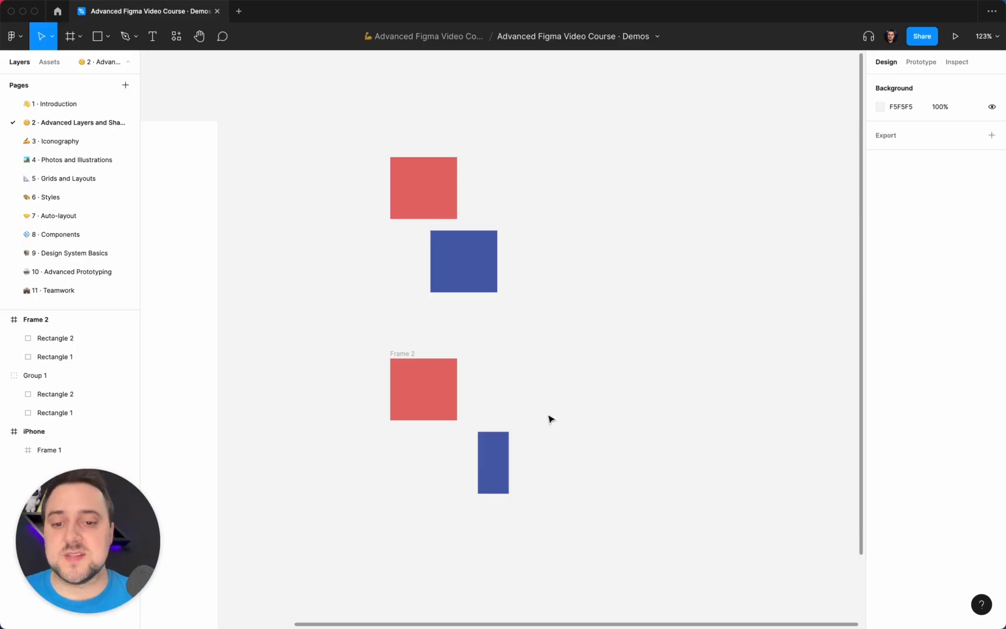
click(498, 443)
click(424, 393)
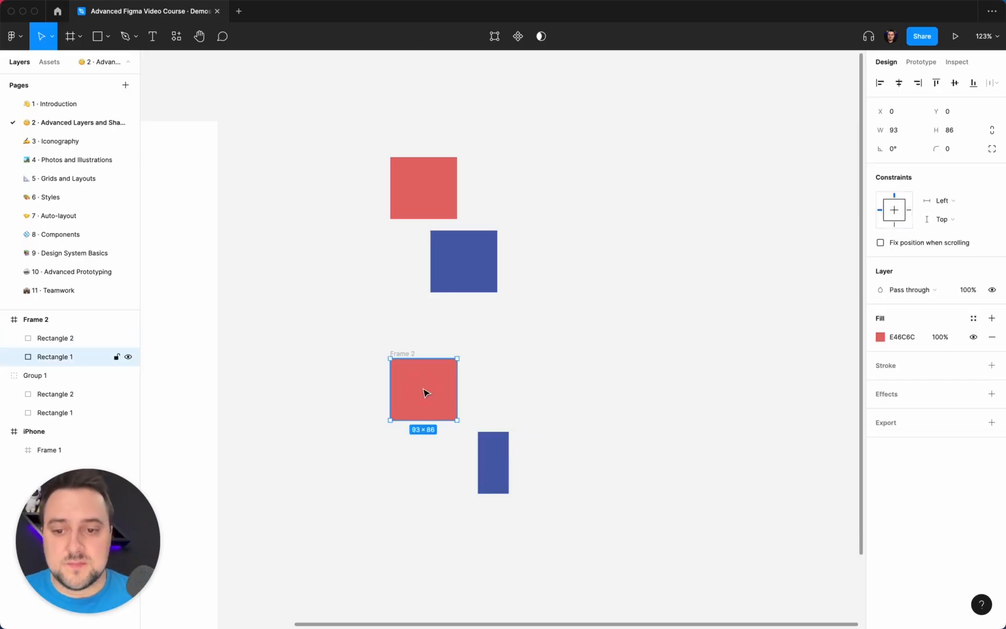
click(569, 355)
click(403, 353)
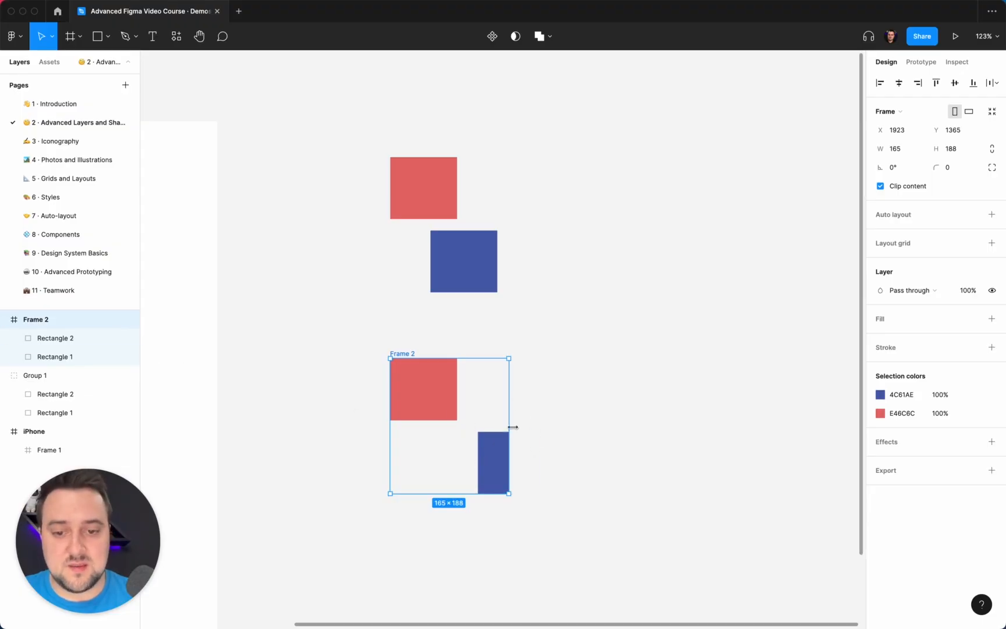
click(636, 341)
- Turn off Clip content for the lower frame
click(404, 352)
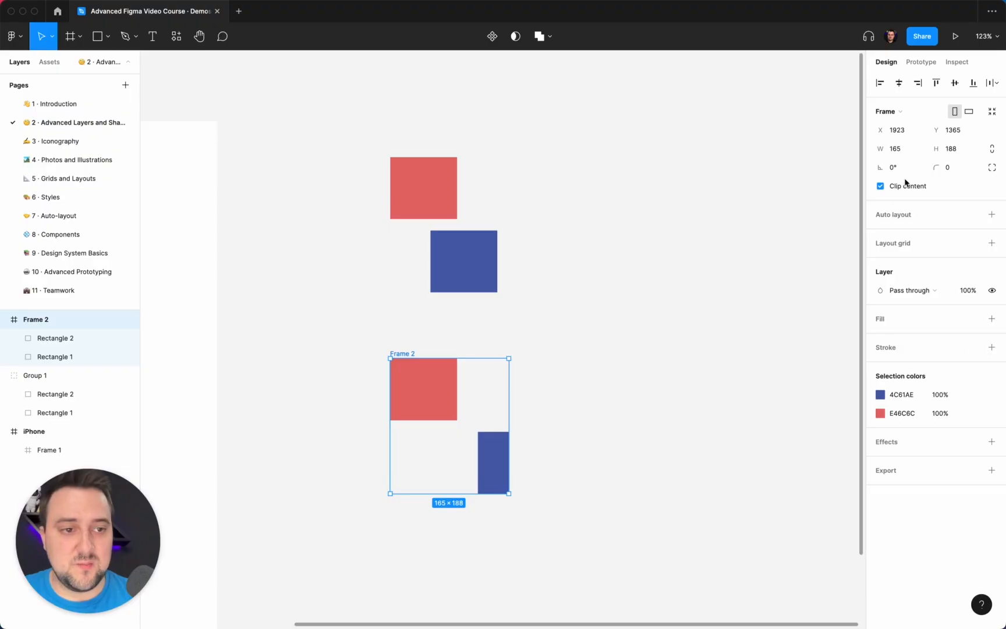
click(881, 187)
click(561, 393)
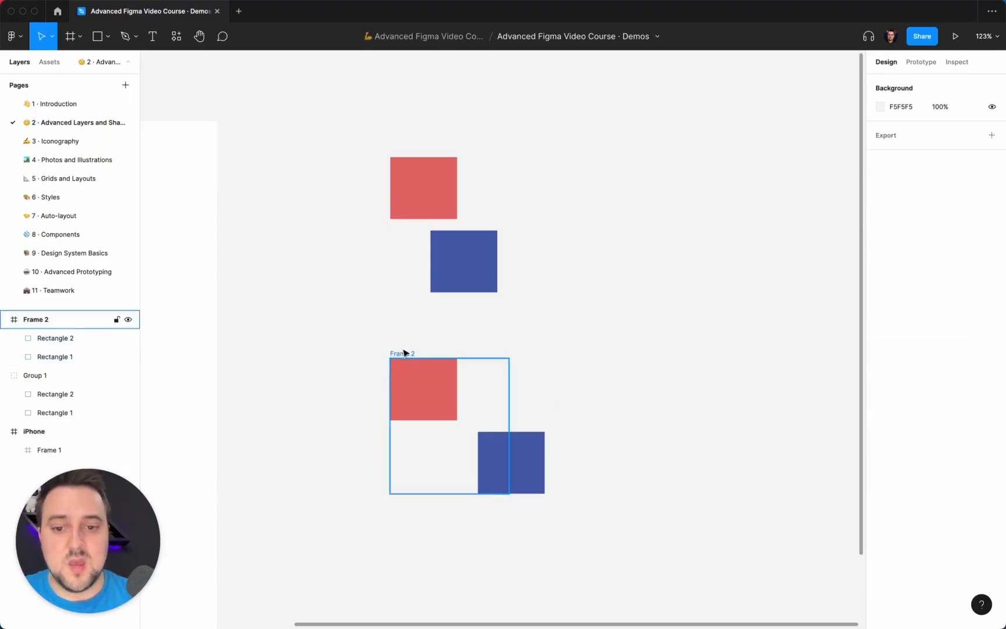
- Compare the bounds and properties of the unclipped lower frame with those of the upper group
click(401, 353)
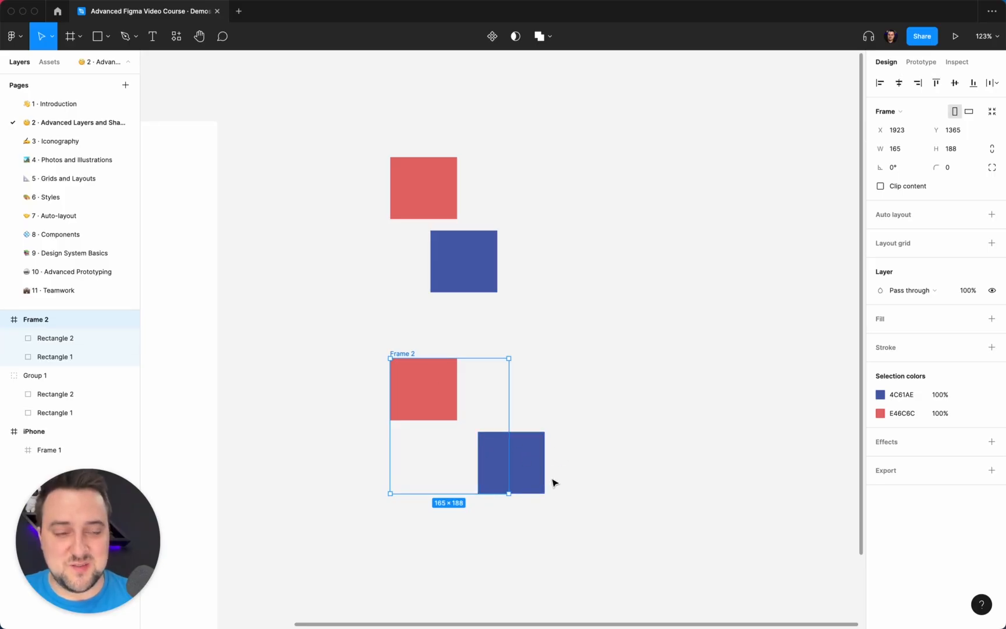
click(542, 437)
click(548, 399)
click(399, 354)
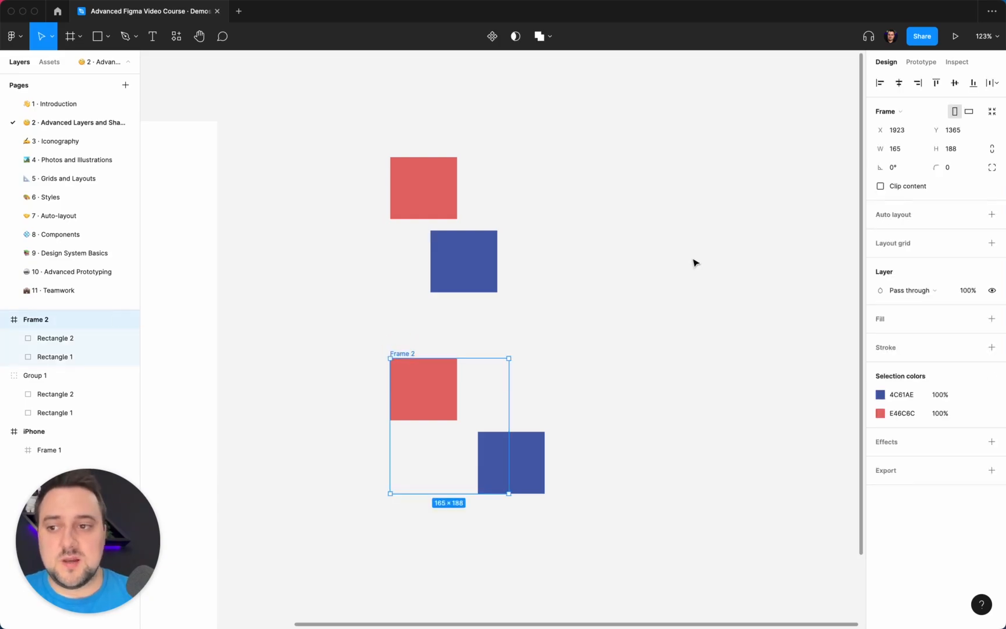
click(406, 189)
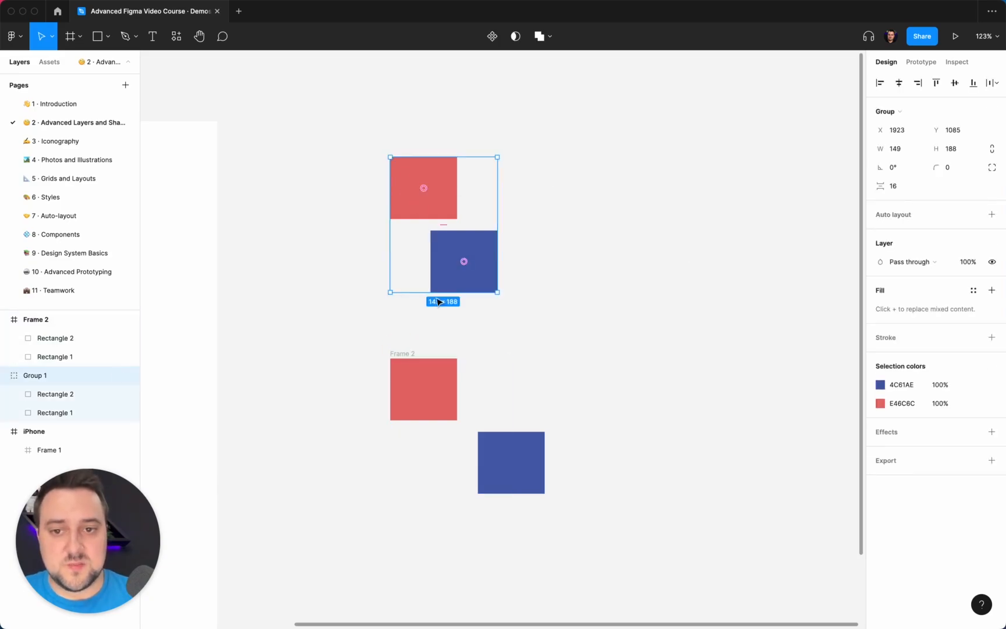
click(408, 354)
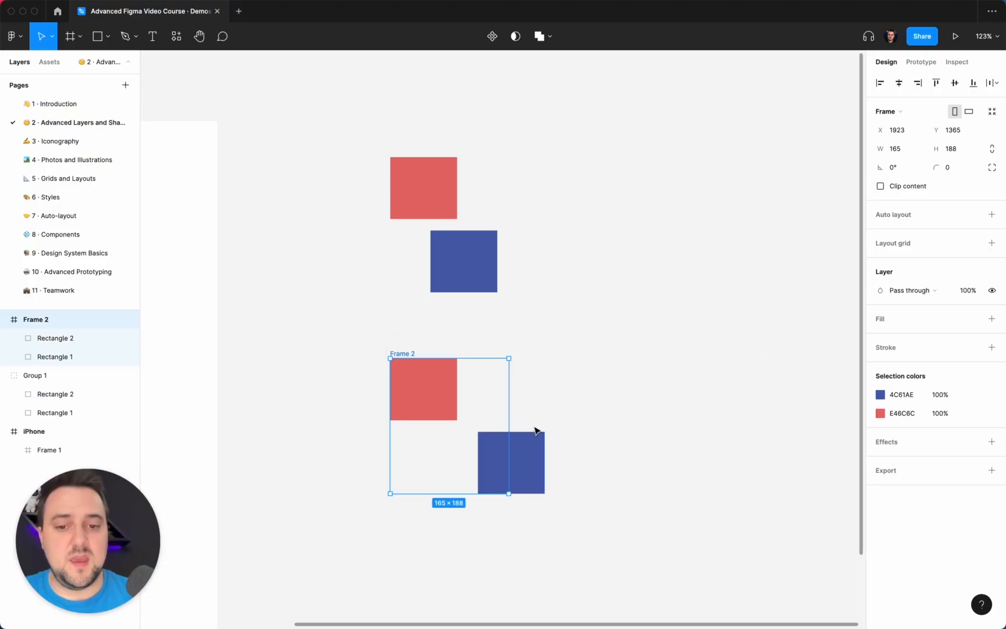
- Check the constraints of the red and blue rectangles inside the unclipped lower frame
scroll(562, 449, down, 5)
scroll(560, 449, left, 5)
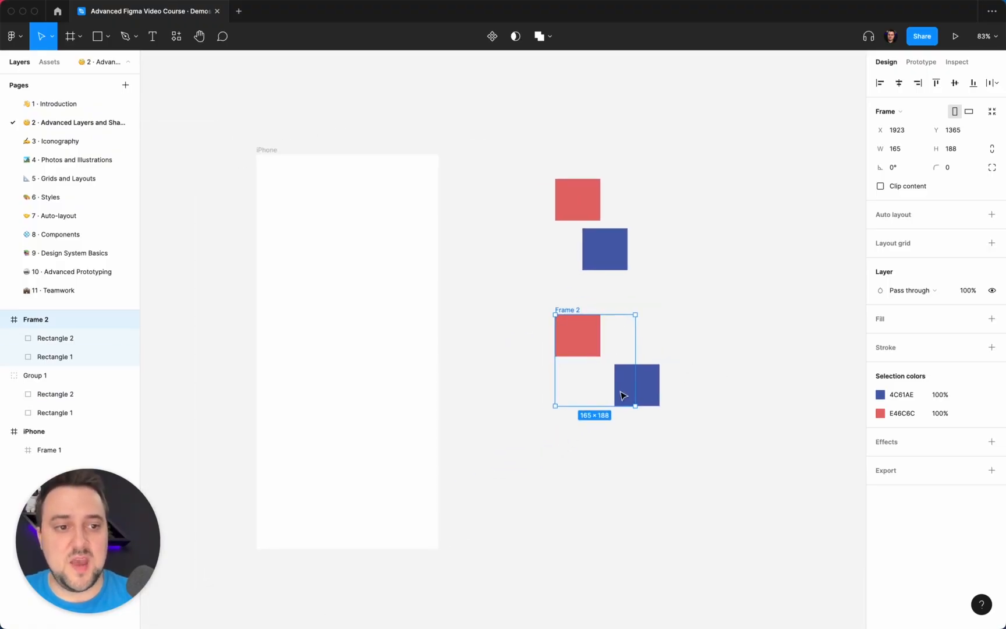
super+click(586, 339)
super+click(651, 386)
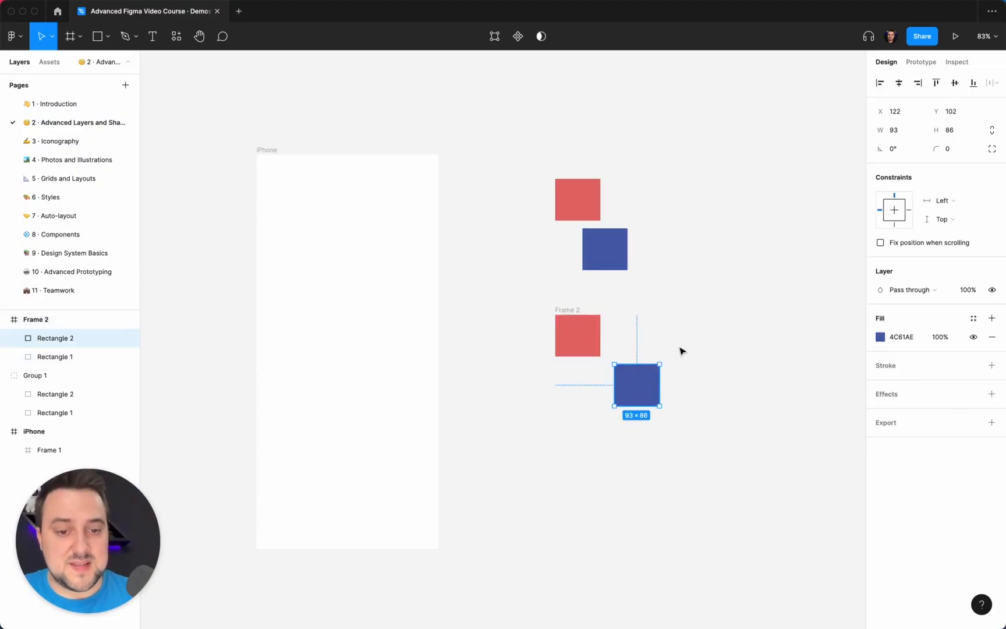